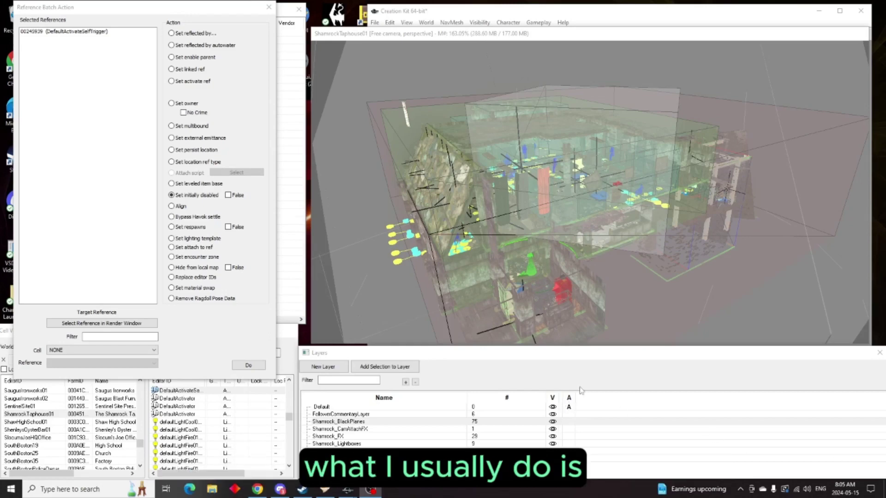
Step: Hide the Shamrock_Lightboxes, Shamrock_Markers and Waterfront layers in the render view
left_click_drag(603, 357, 636, 156)
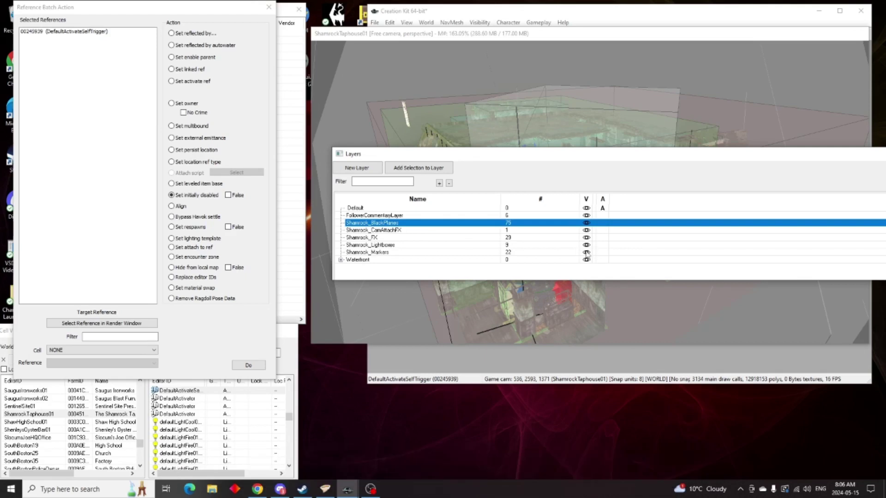
left_click_drag(658, 159, 646, 325)
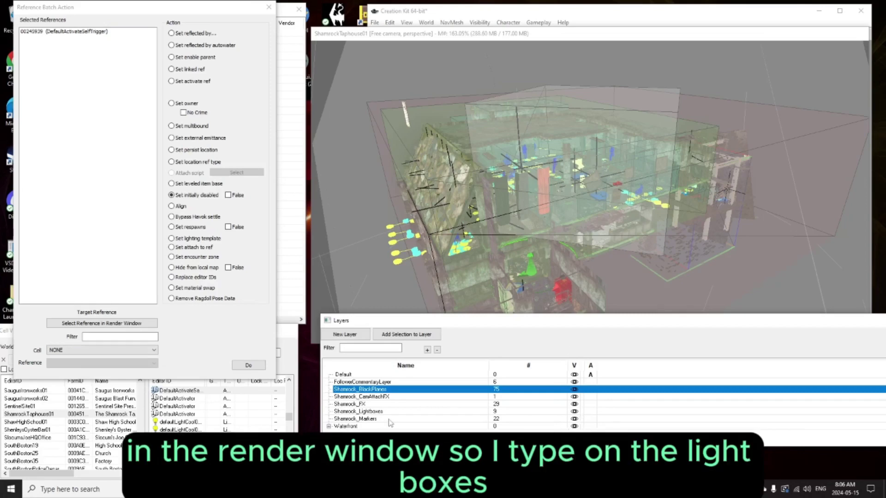
left_click(575, 412)
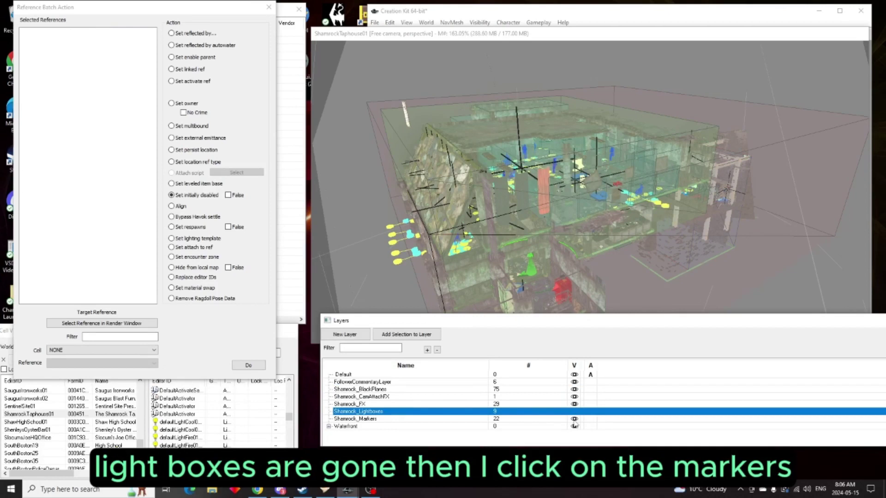
left_click(575, 420)
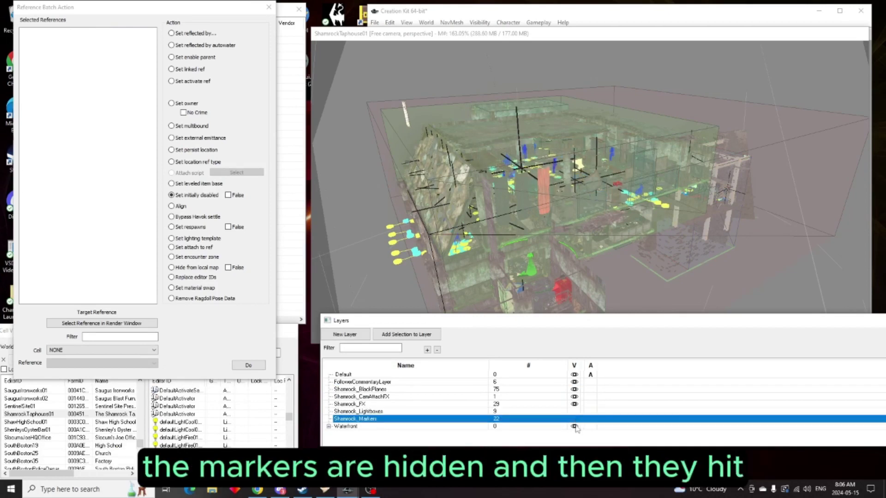
left_click(575, 428)
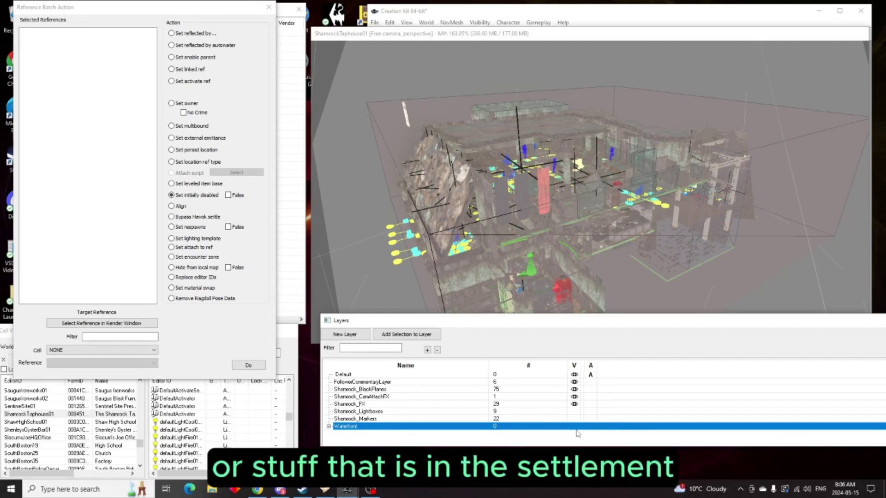
Step: Hide the Shamrock_FX, FollowerCommentaryLayer, Shamrock_CamAttachFX and Shamrock_BlackPlanes layers, leaving only the Default layer switched on
left_click(575, 404)
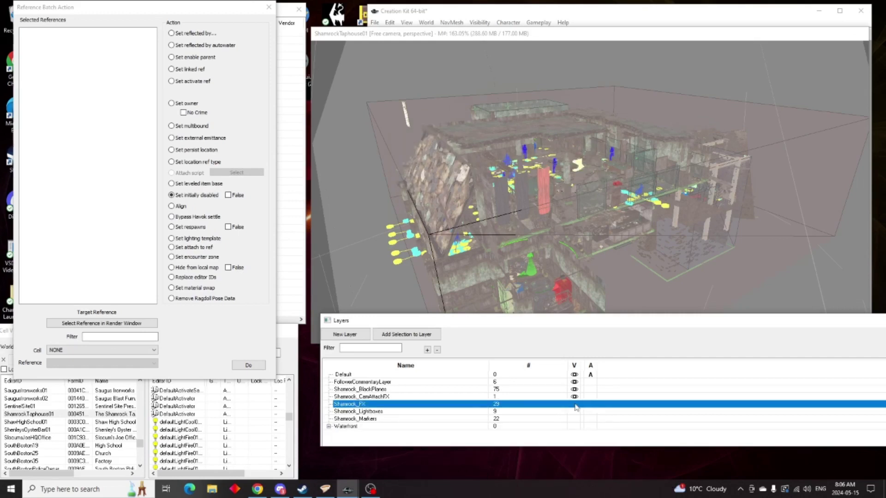
left_click(574, 383)
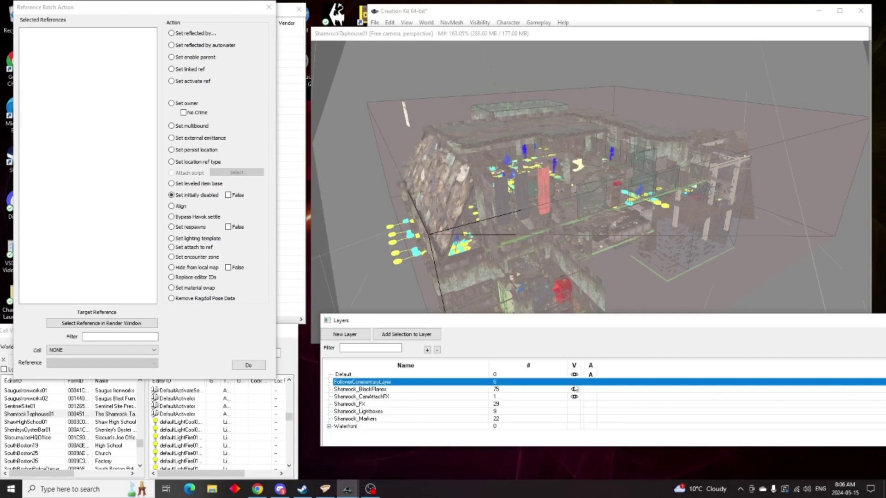
left_click(574, 397)
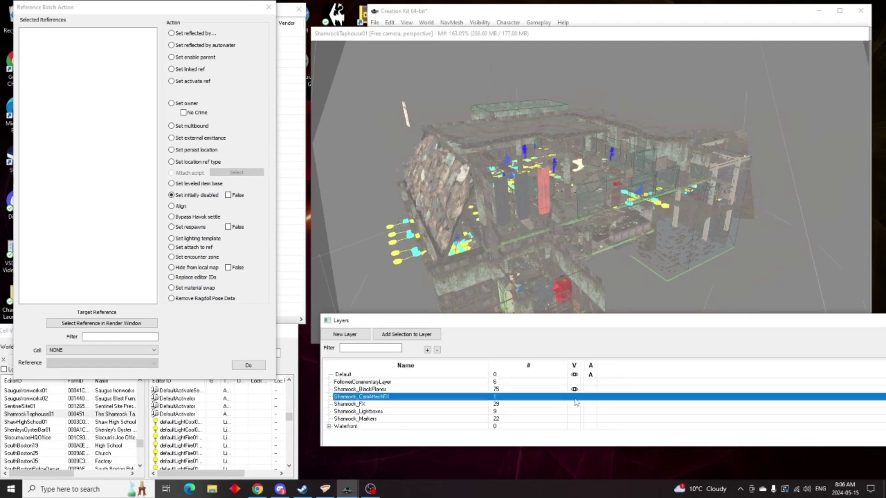
left_click(574, 389)
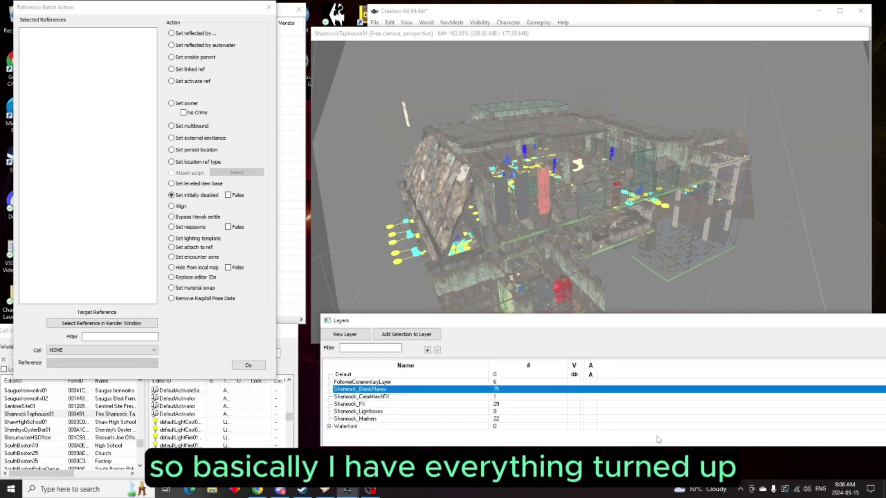
Step: Close the Reference Batch Action window and open it again, placed clear of the render view
scroll(562, 196, "down", 5)
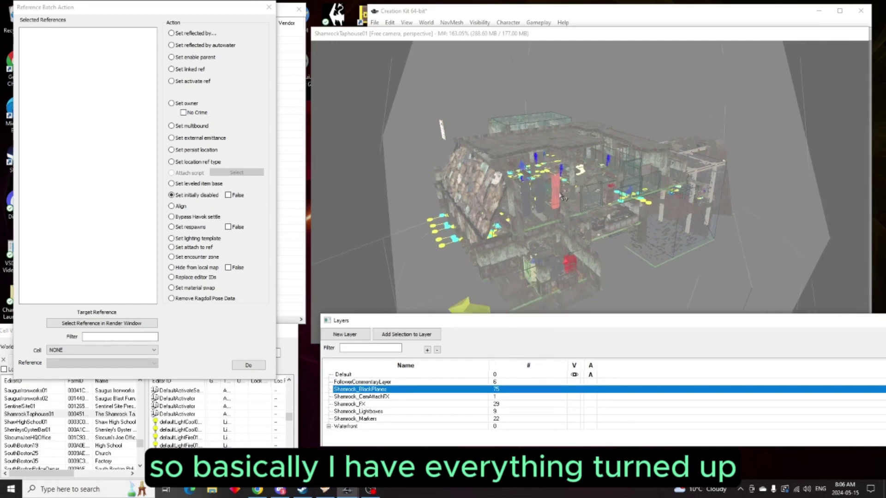
middle_click_drag(562, 196, 572, 217)
scroll(545, 172, "down", 1)
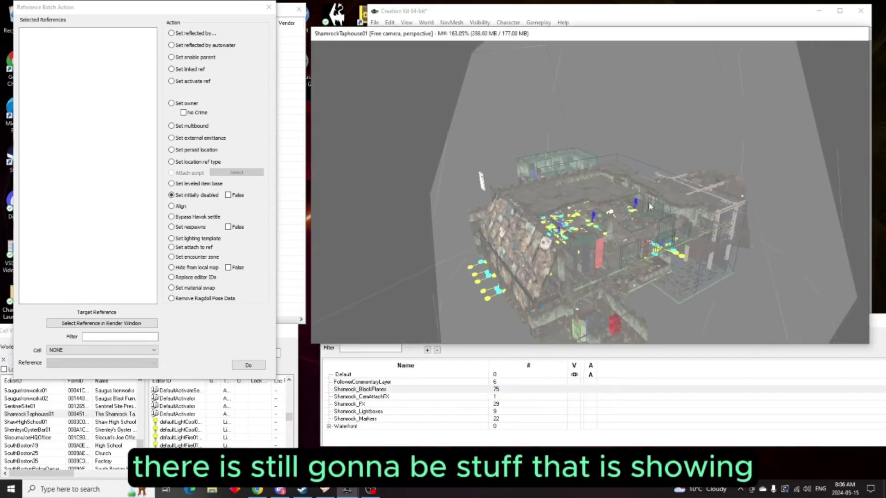
middle_click_drag(703, 165, 636, 190)
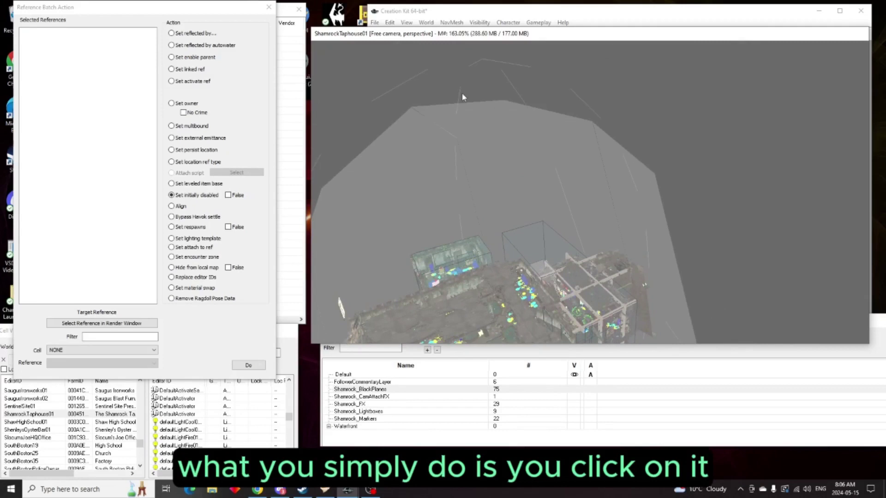
left_click(268, 8)
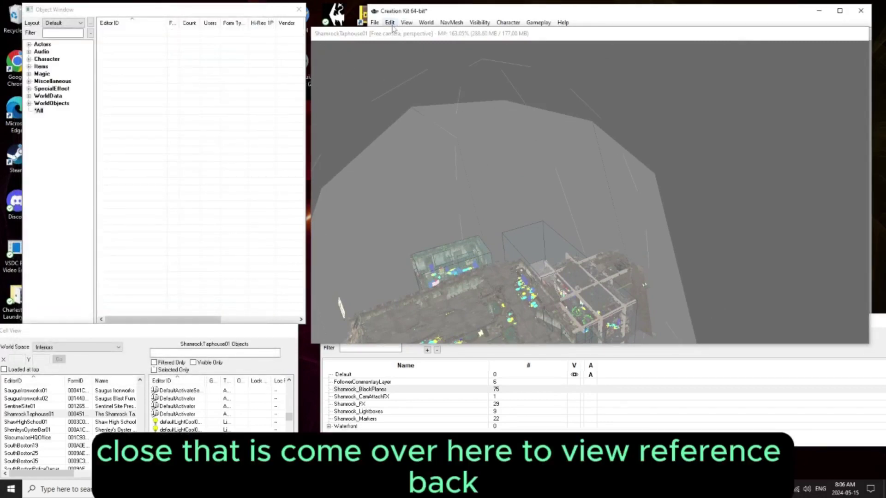
left_click(406, 22)
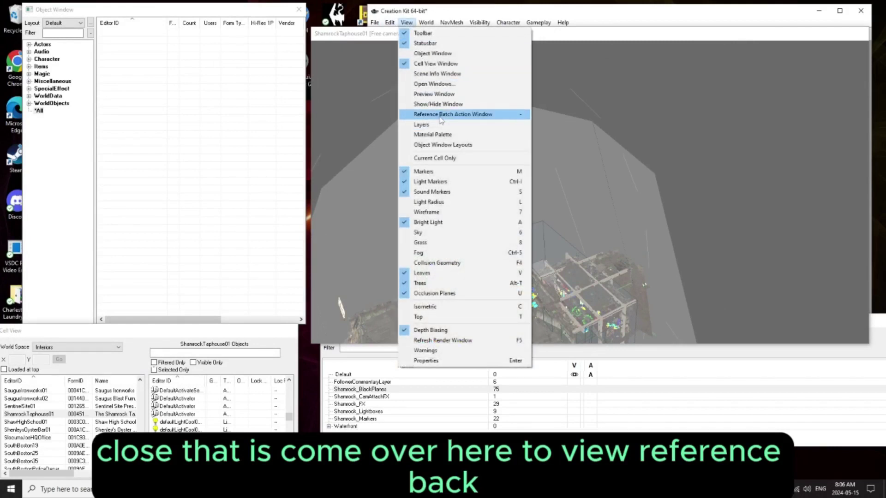
left_click(440, 116)
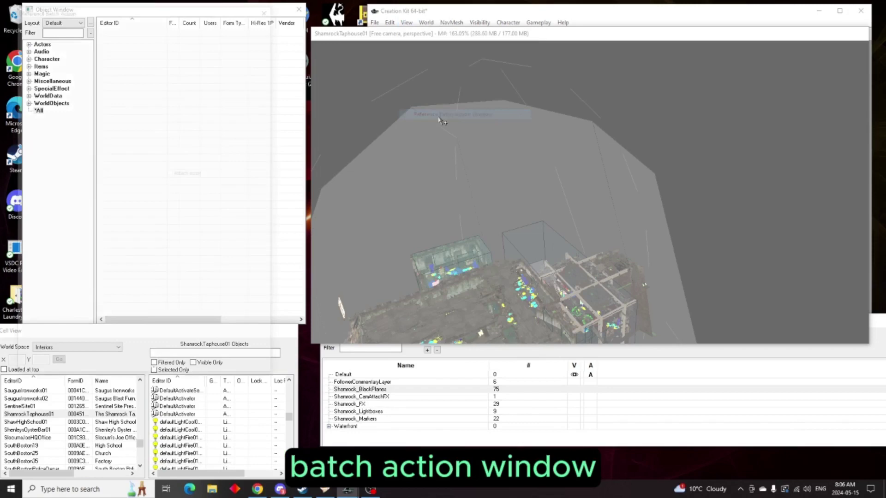
left_click_drag(186, 6, 196, 9)
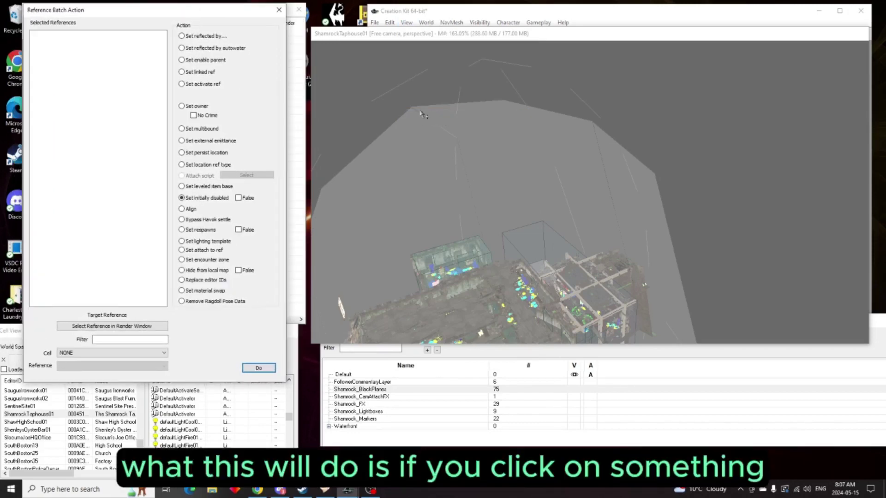
Step: Select the large LODClipVolume enclosing the whole building and hide it completely
left_click(571, 134)
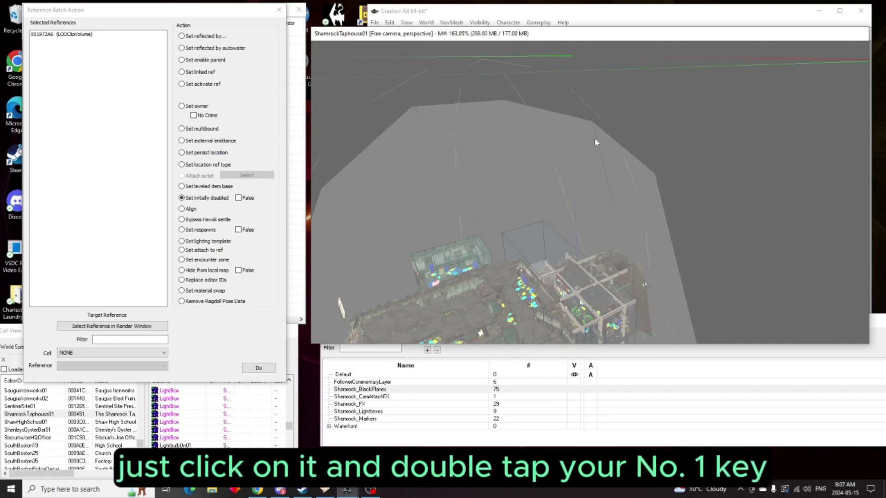
key("1")
key("1")
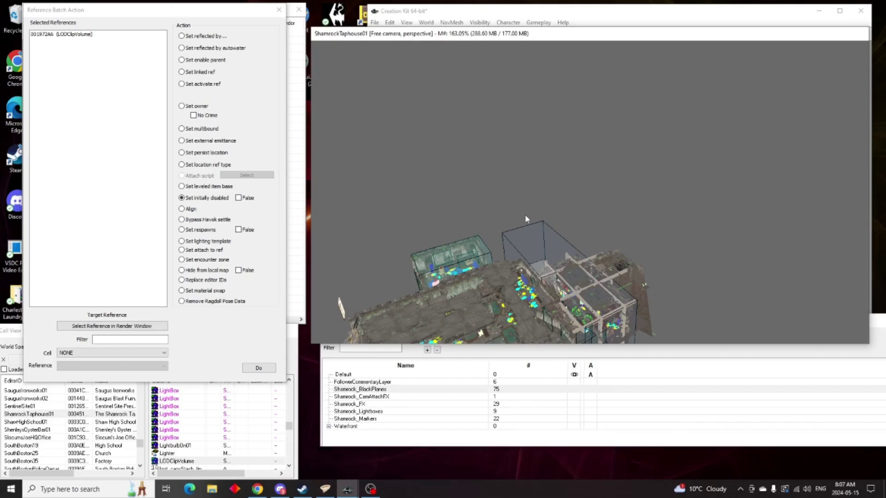
Step: Select the DefaultActivateSelfTrigger box around the open-framed section of the building and hide it
scroll(587, 274, "up", 2)
scroll(587, 274, "up", 4)
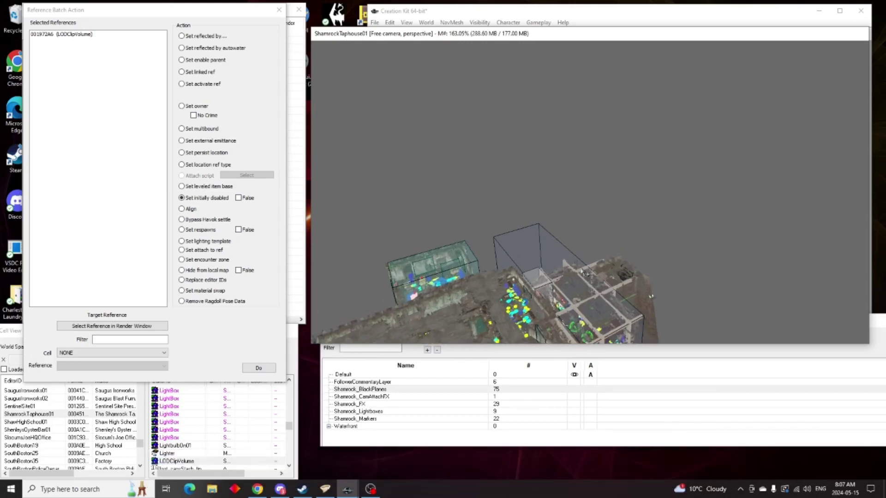
middle_click_drag(596, 215, 502, 238, "shift")
scroll(585, 198, "up", 1)
scroll(502, 238, "up", 1)
scroll(504, 240, "up", 3)
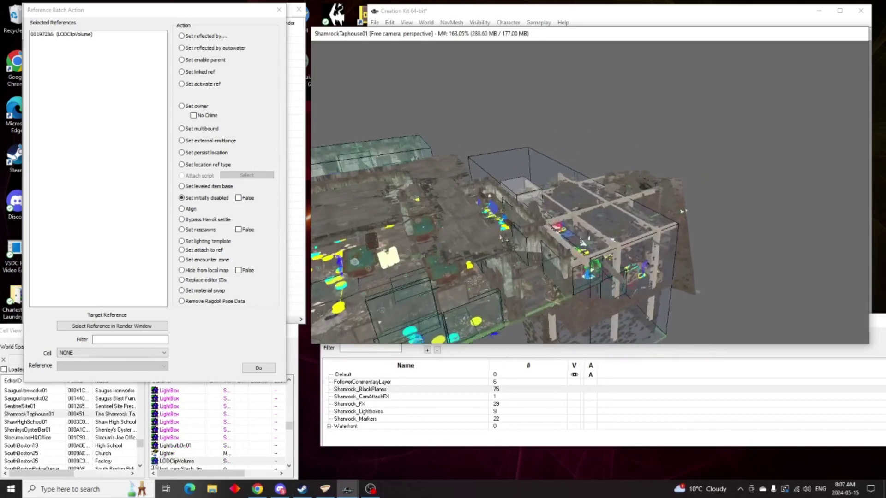
left_click(541, 166)
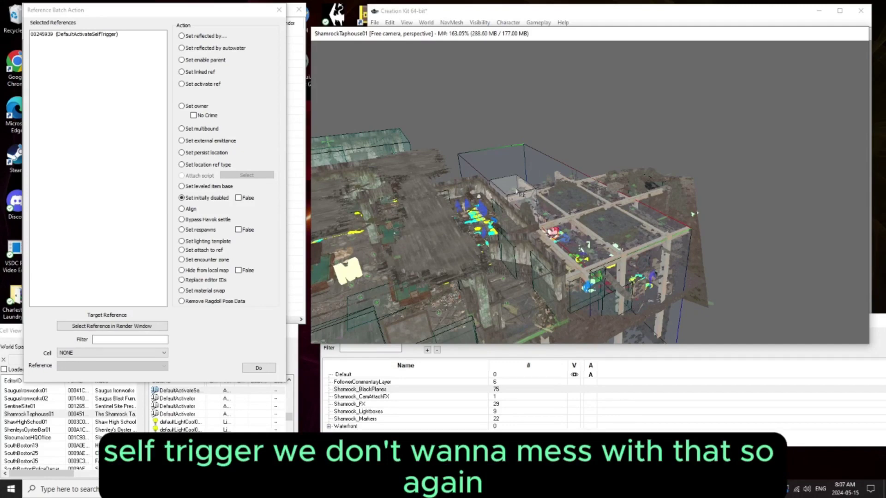
key("1")
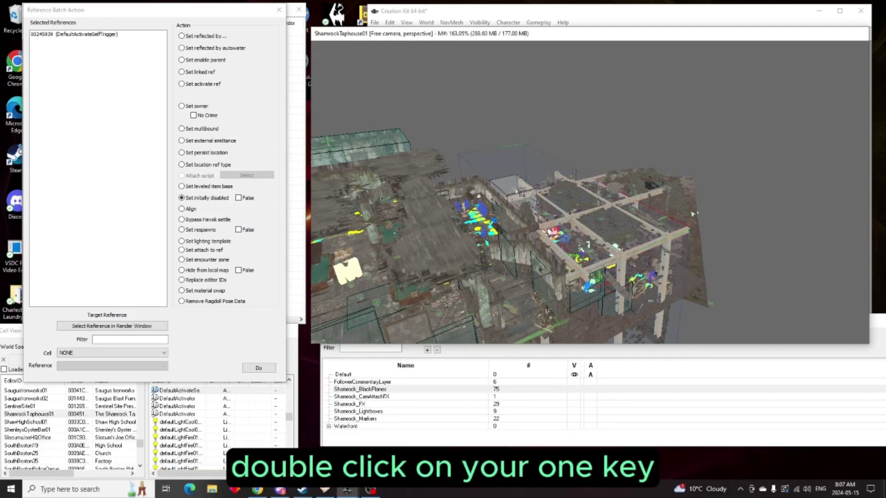
Step: Select the PackageLocationPrimitive box around the raised rooftop room and hide it
middle_click_drag(517, 191, 556, 237)
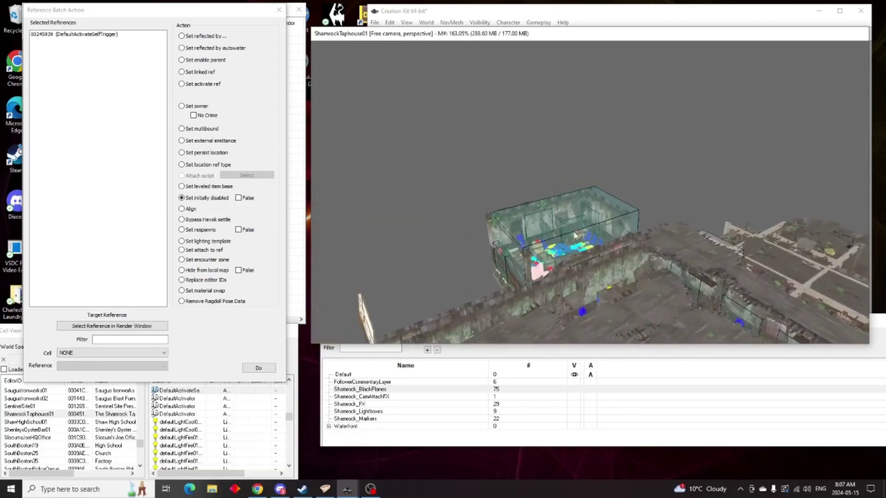
left_click(556, 237)
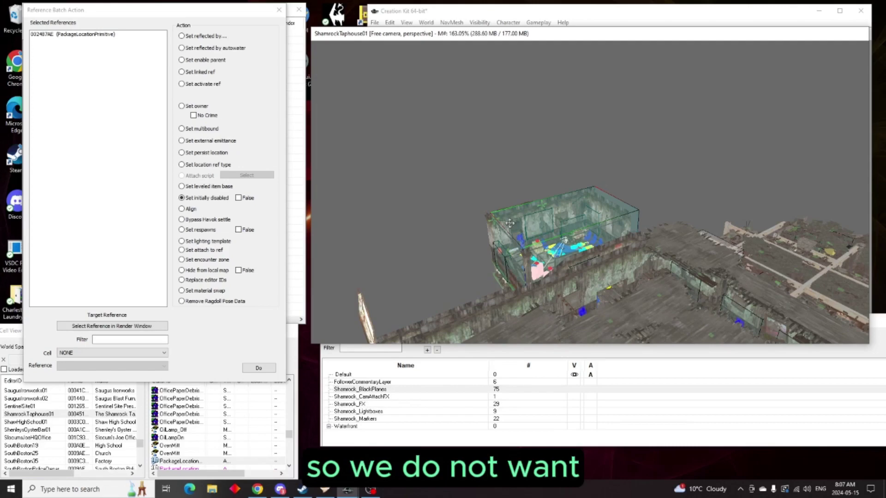
scroll(545, 237, "up", 4)
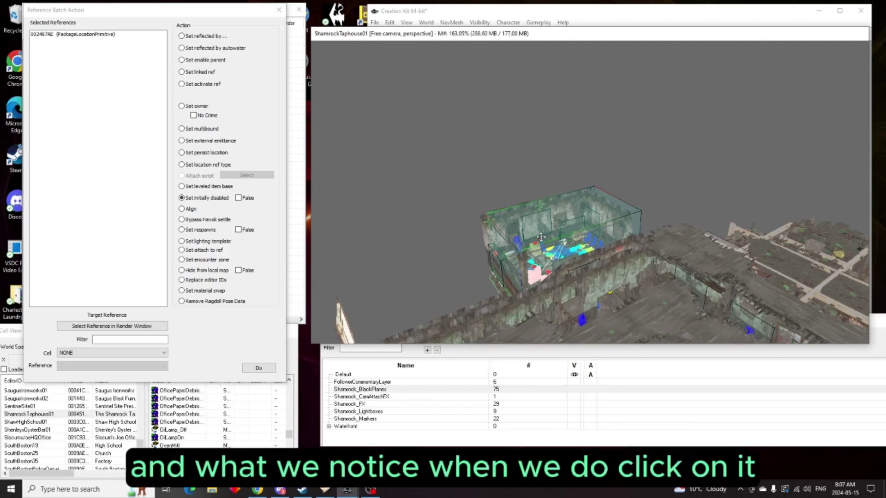
middle_click_drag(546, 237, 576, 233)
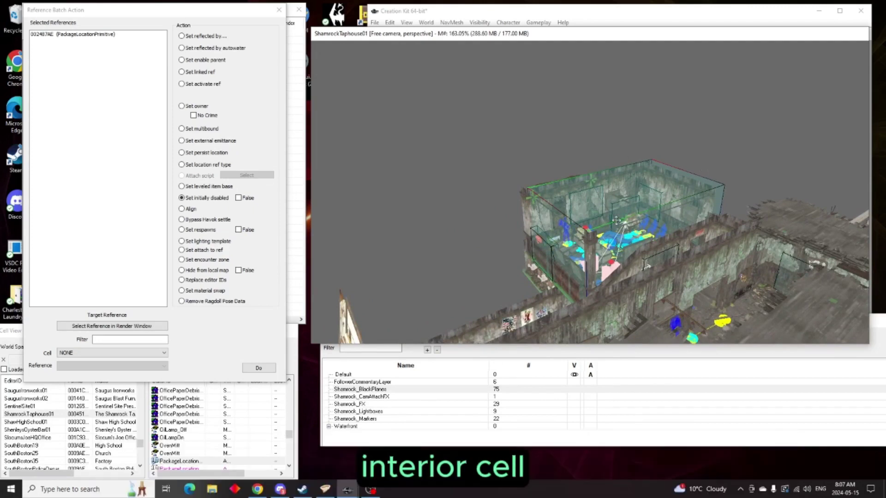
key("1")
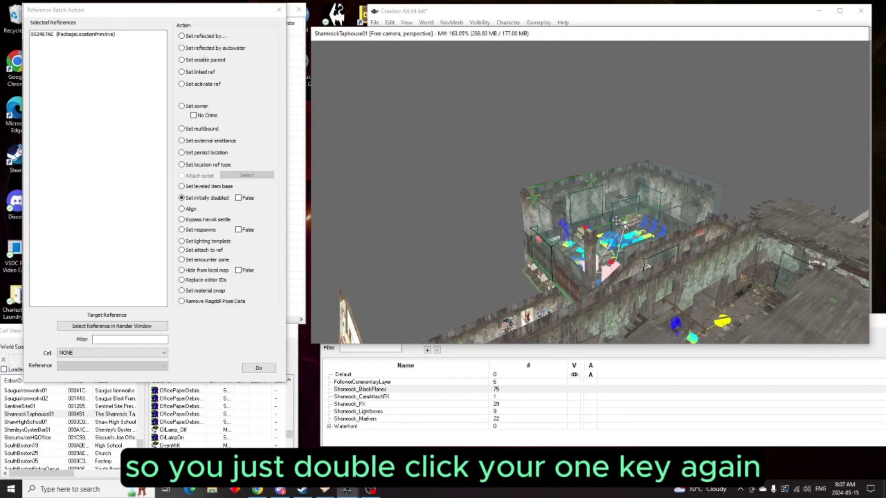
Step: Check the building's exterior for remaining marker volumes and examine the entrance room from inside
middle_click_drag(714, 245, 691, 173, "shift")
scroll(691, 173, "up", 5)
scroll(691, 170, "down", 8)
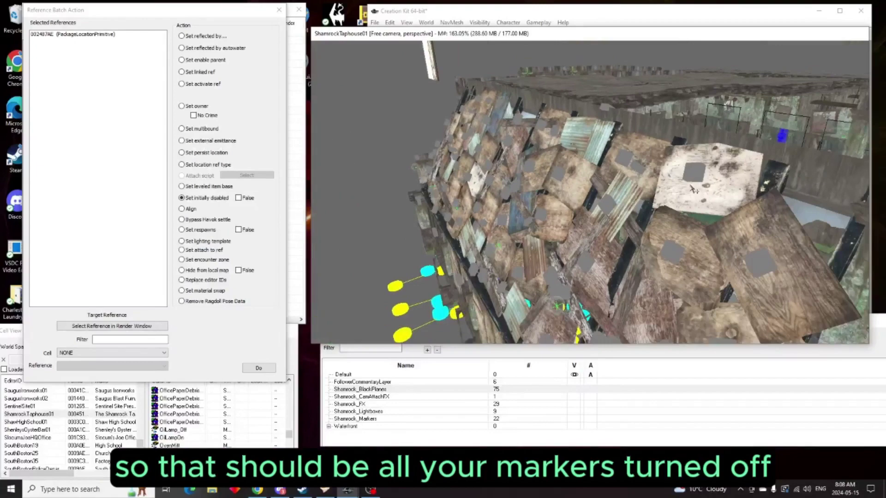
mouse_move(674, 154)
middle_mouse_down("shift")
mouse_move(668, 147)
mouse_move(670, 162)
middle_mouse_up("shift")
scroll(671, 162, "up", 6)
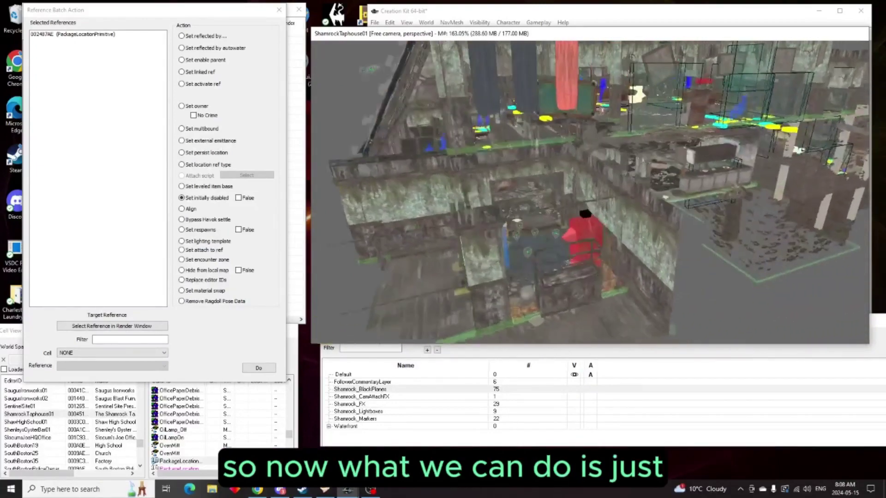
scroll(642, 180, "up", 6)
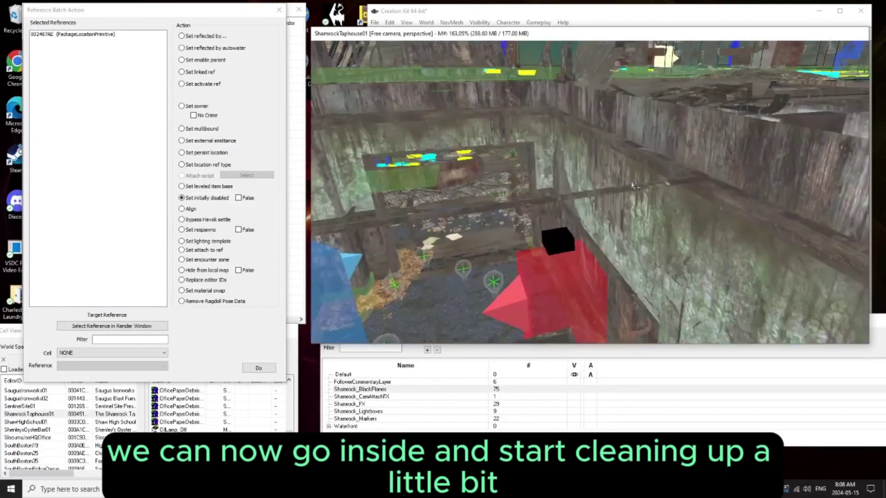
scroll(642, 181, "down", 3)
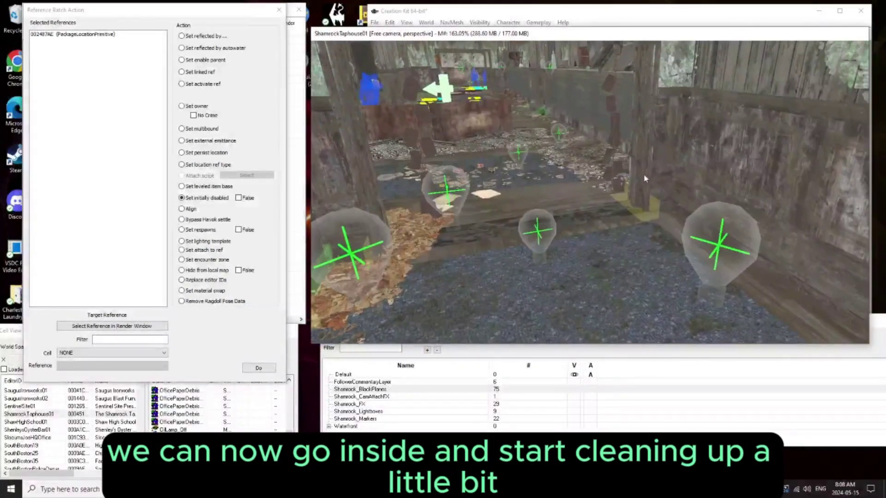
middle_click_drag(643, 180, 645, 290)
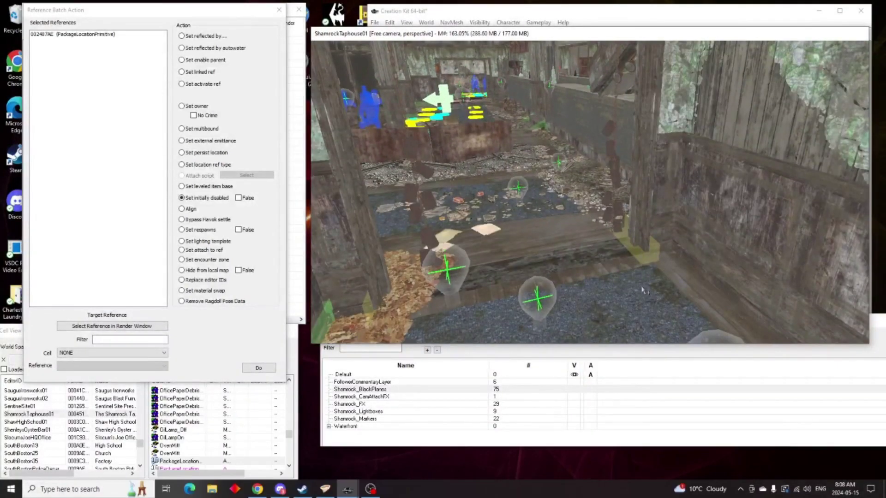
scroll(695, 178, "up", 5)
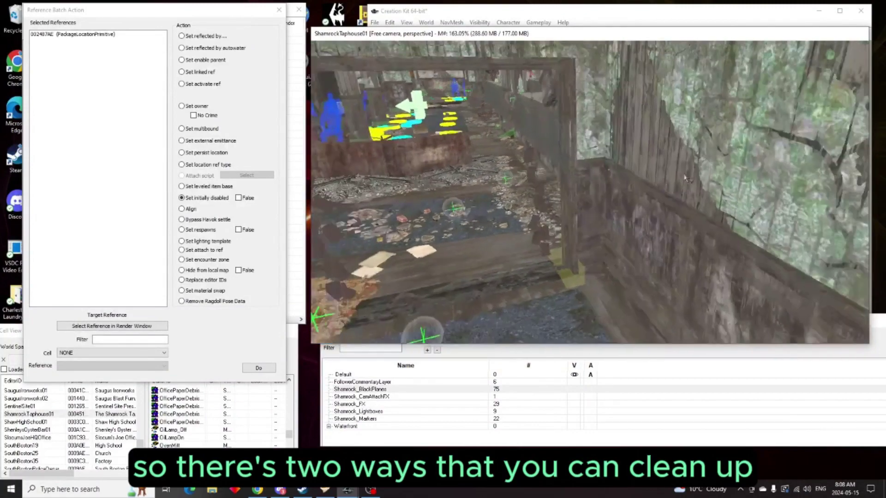
Step: Select the TrapCanChimes01 reference at the entrance room's doorway and examine the markers remaining in the room
left_click(600, 198)
mouse_move(581, 190)
middle_mouse_down("shift")
mouse_move(720, 206)
mouse_move(784, 203)
mouse_move(738, 205)
mouse_move(756, 205)
mouse_move(767, 176)
mouse_move(763, 184)
mouse_move(783, 202)
mouse_move(751, 253)
middle_mouse_up("shift")
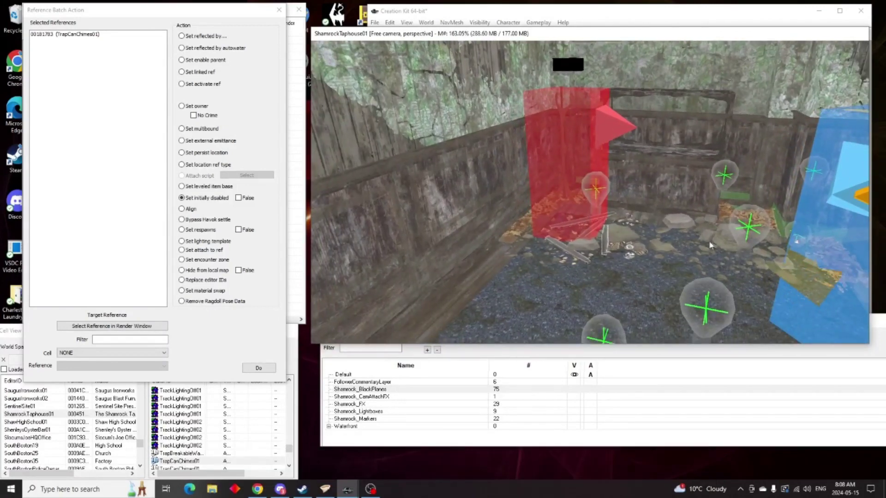
middle_click_drag(680, 240, 736, 233)
scroll(727, 237, "down", 5)
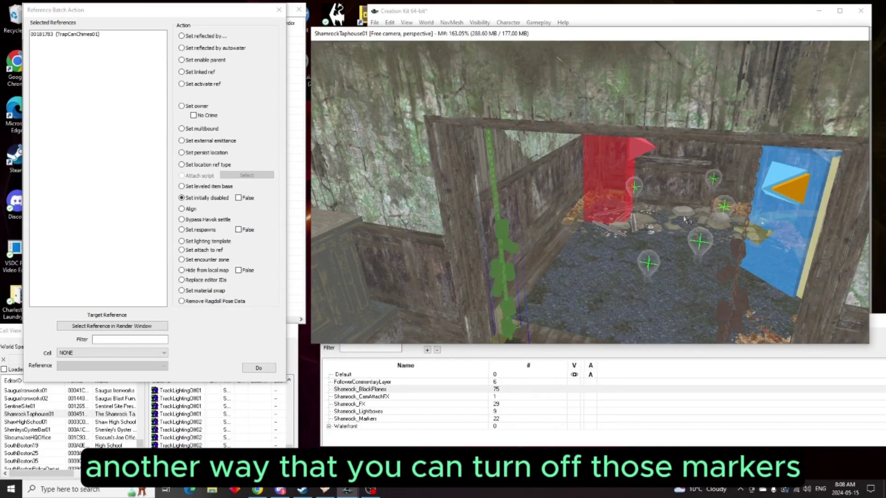
Step: Turn off the display of markers in the render view and look over the entrance room's clutter
key("m")
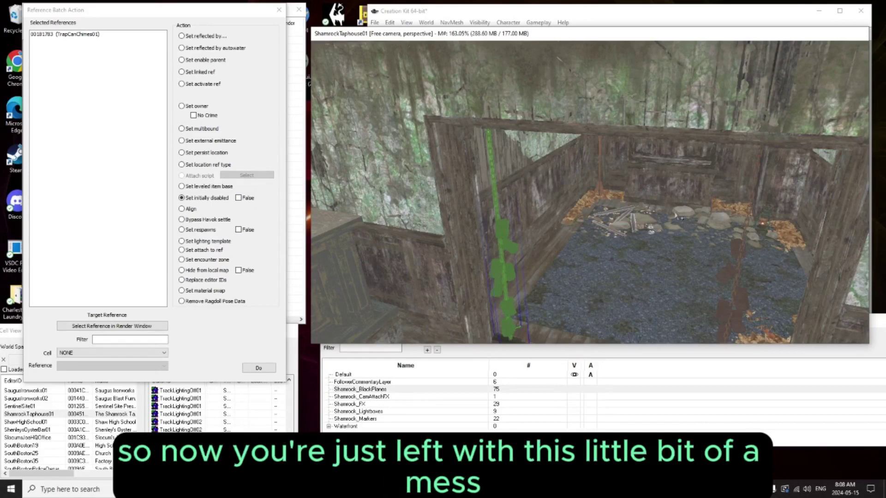
middle_click_drag(656, 201, 689, 213, "shift")
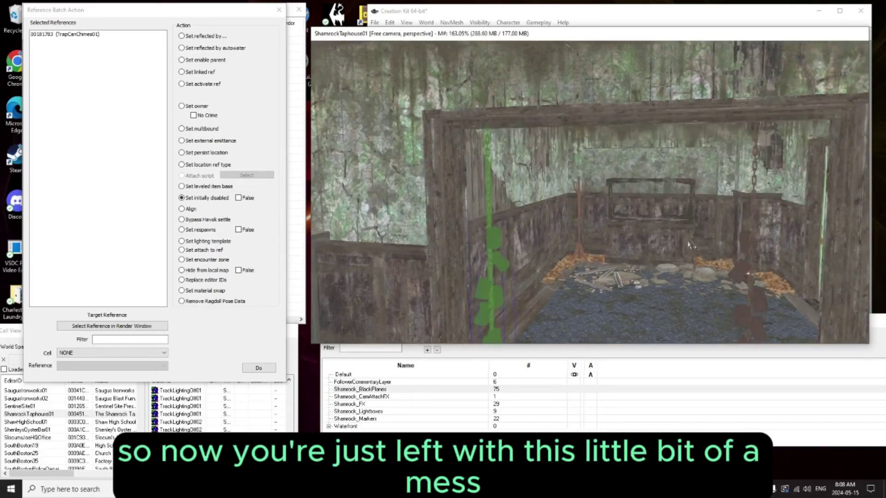
scroll(690, 247, "up", 3)
middle_click_drag(690, 248, 685, 298, "shift")
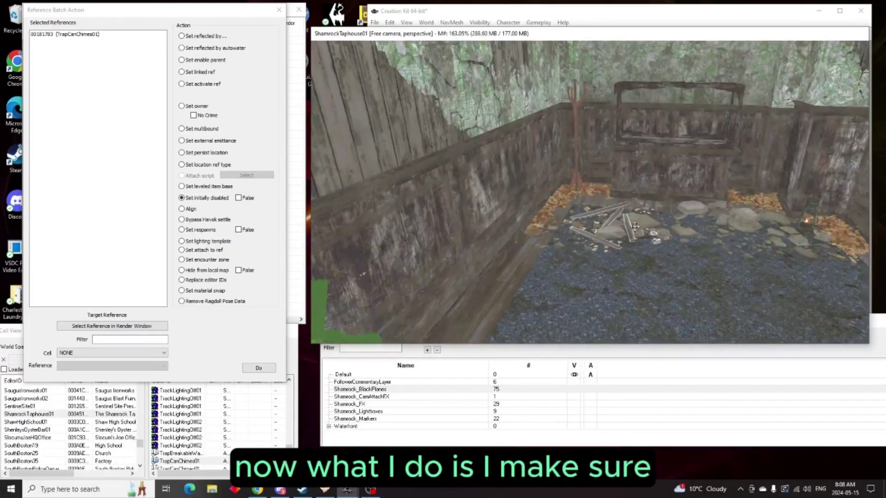
Step: Select the trash decal, debris decal, display box, coat rack, both LeafPile04 piles and the CarpetSquare01 carpet in the entrance room
scroll(632, 231, "up", 2)
left_click(646, 248)
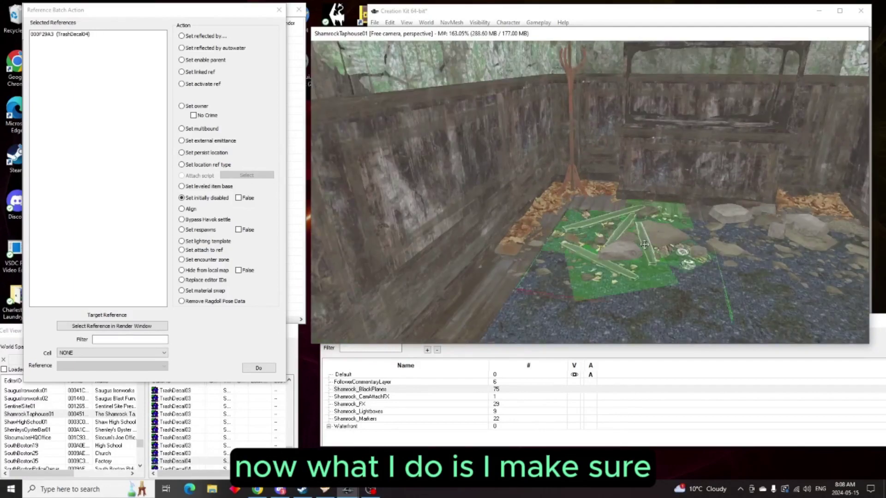
left_click(726, 211, "ctrl")
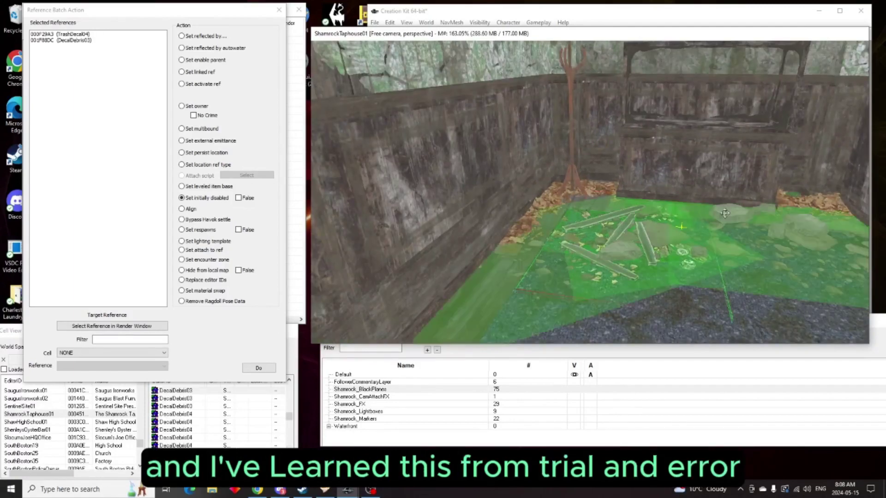
left_click(817, 203, "ctrl")
left_click(738, 181, "ctrl")
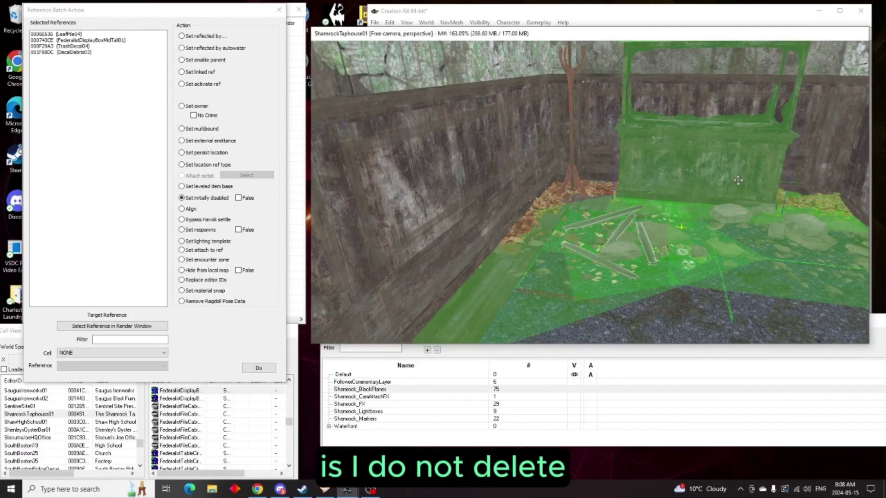
left_click(577, 182, "ctrl")
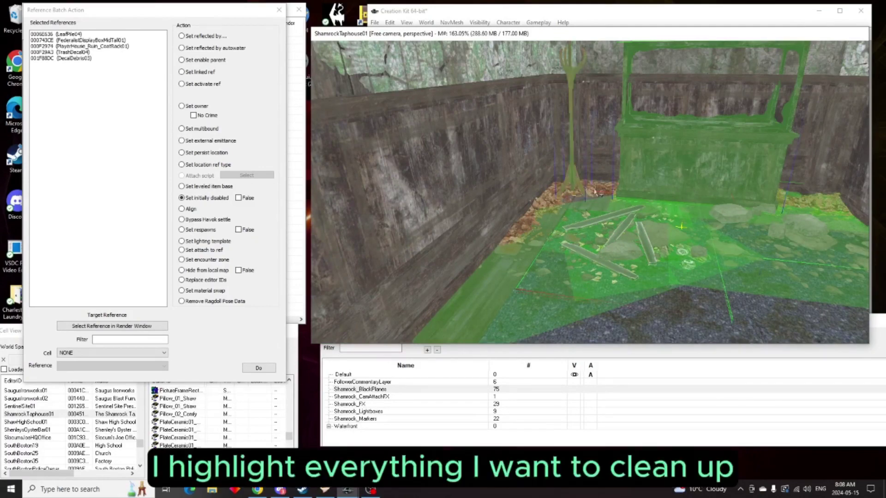
left_click(595, 188, "ctrl")
left_click(689, 308, "ctrl")
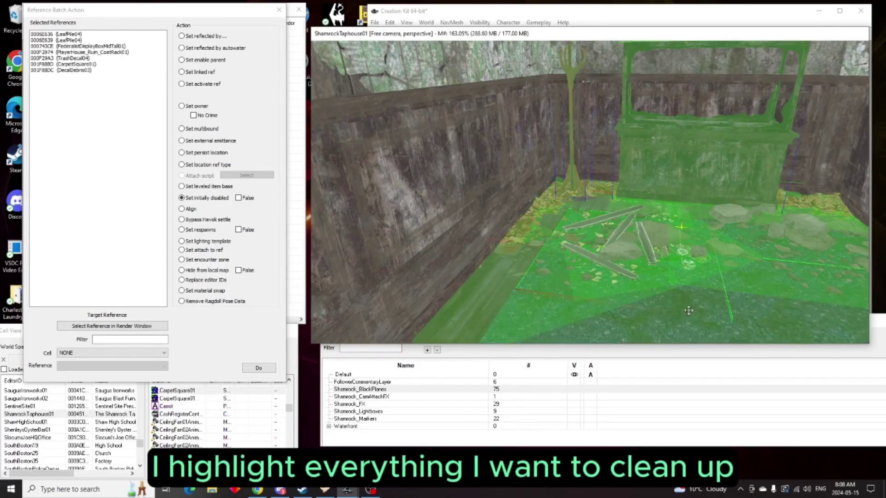
Step: Add both TrapCanChimes01 references and the LeafPile02 pile near the doorway to the selection
scroll(688, 305, "down", 3)
middle_click_drag(689, 304, 781, 240, "shift")
left_click(780, 239, "ctrl")
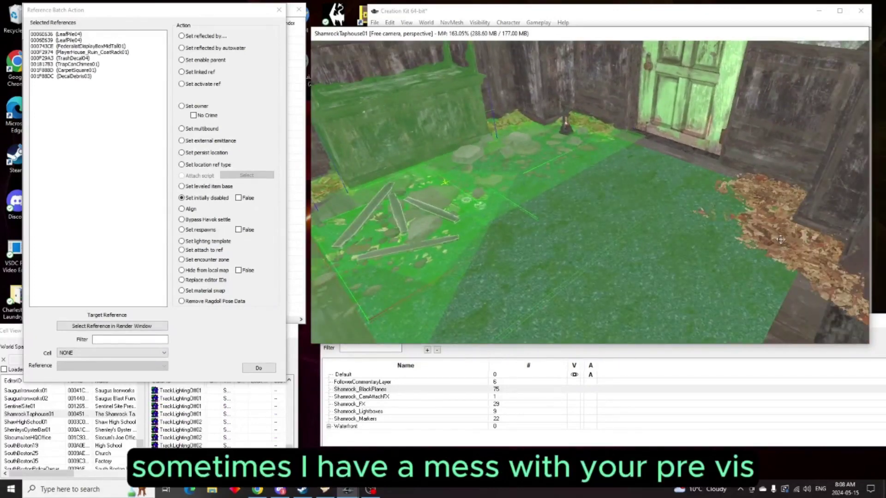
scroll(775, 244, "up", 1)
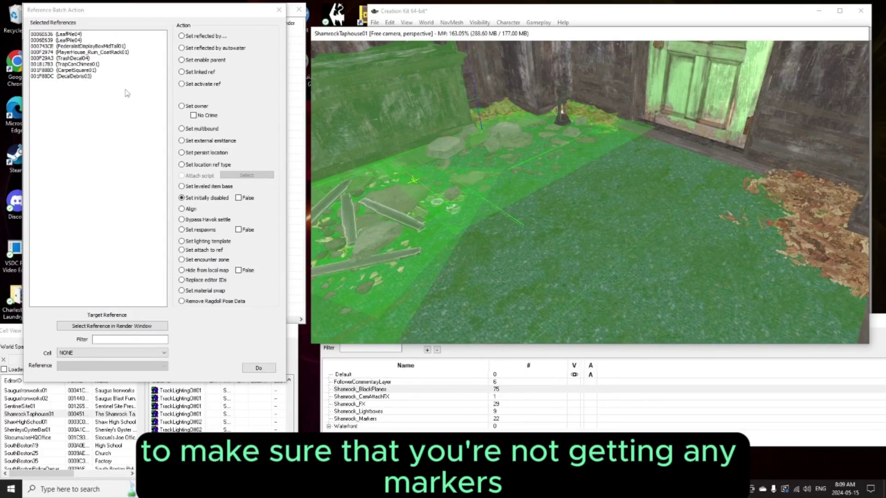
middle_click_drag(443, 222, 578, 238, "shift")
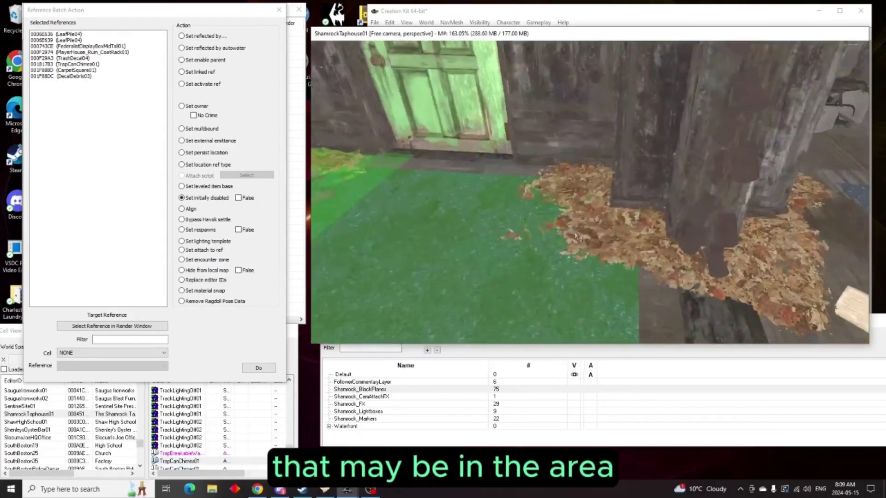
left_click(621, 237, "ctrl")
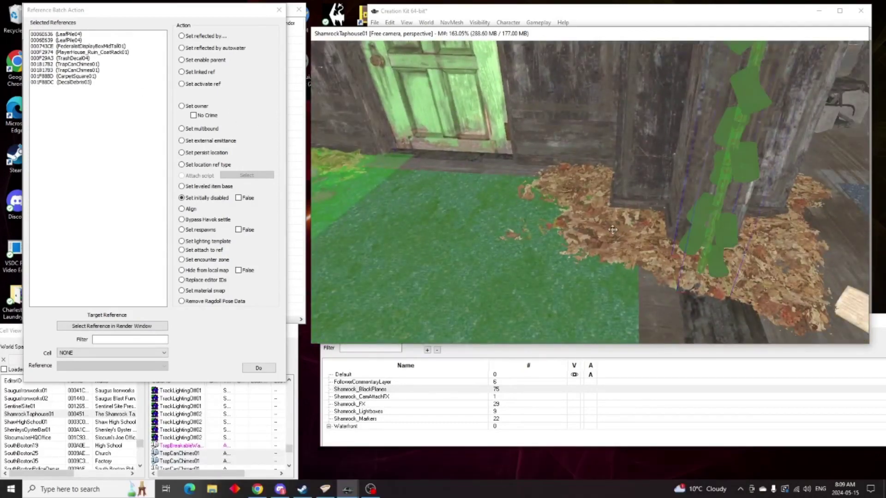
scroll(613, 228, "up", 3)
left_click(611, 223, "ctrl")
left_click(611, 223, "ctrl")
scroll(614, 230, "down", 3)
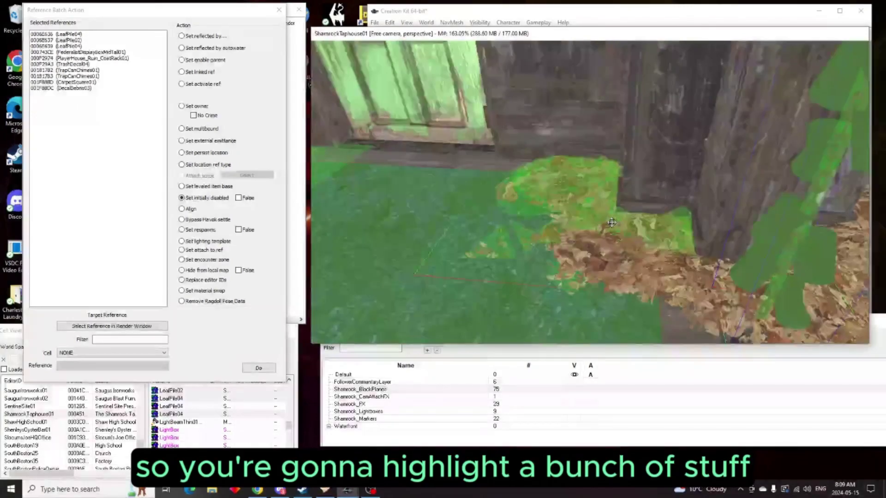
middle_click_drag(616, 254, 598, 246)
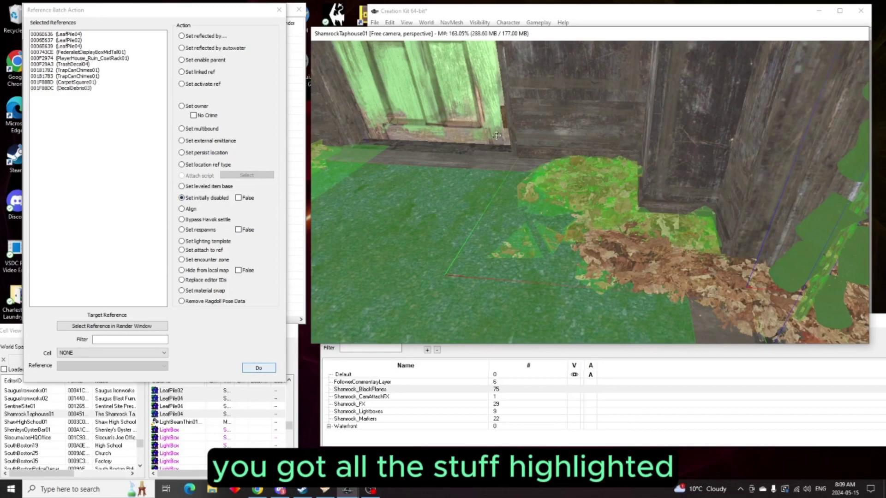
Step: Set all selected clutter references to initially disabled and move them down along the Z axis, below the floor
left_click(272, 368)
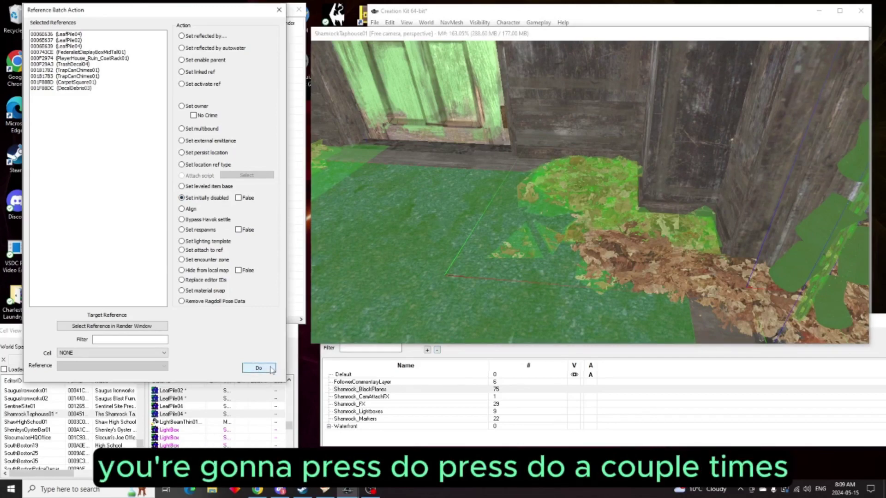
left_click(263, 369)
left_click(650, 36)
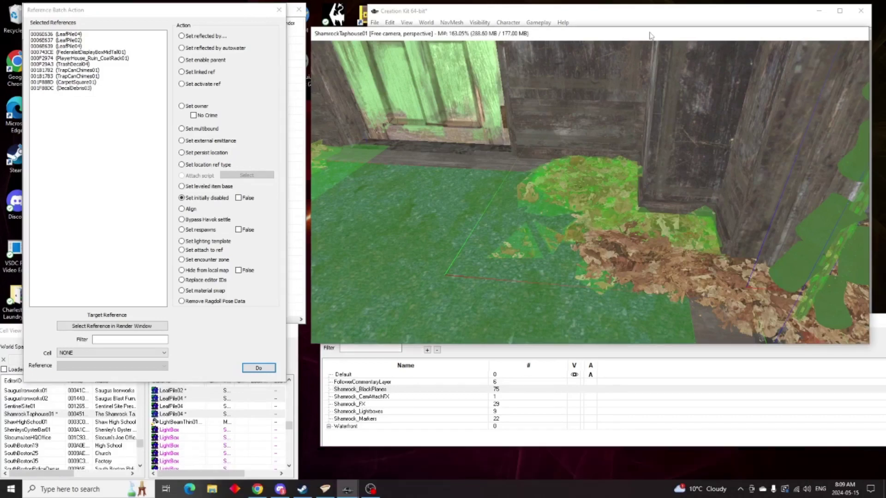
key("z")
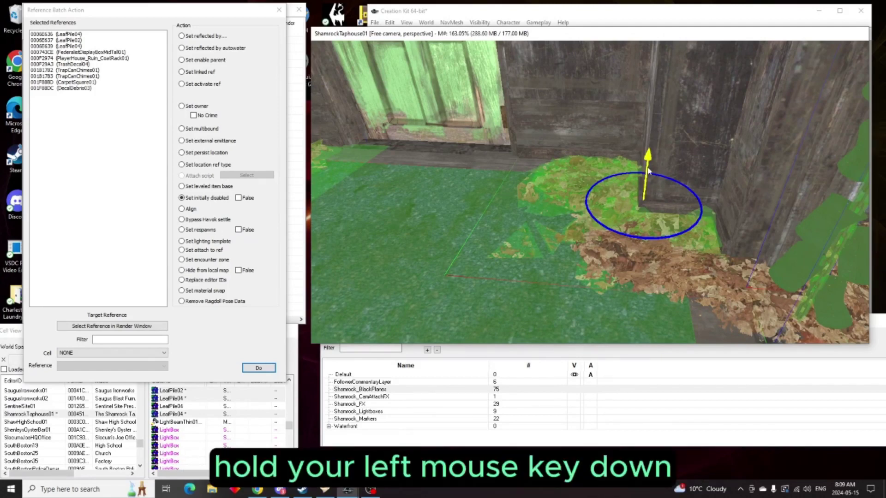
left_click_drag(649, 170, 645, 249)
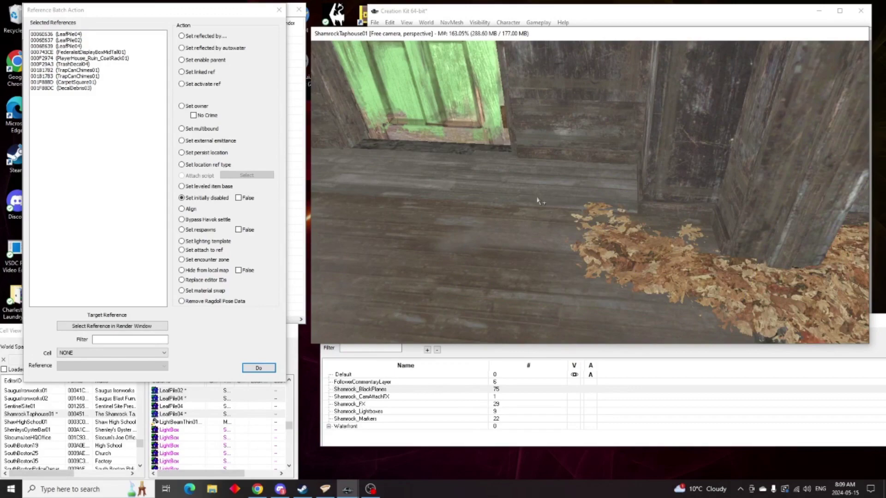
Step: Select the remaining LeafPile04 pile beside the doorway post and inspect the entrance room for leftover clutter
middle_click_drag(537, 200, 616, 204)
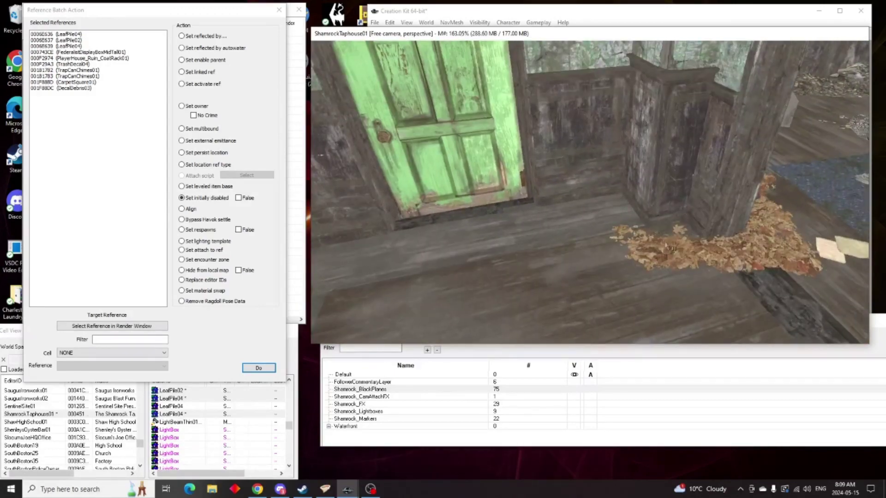
left_click(675, 250)
middle_click_drag(675, 249, 825, 228)
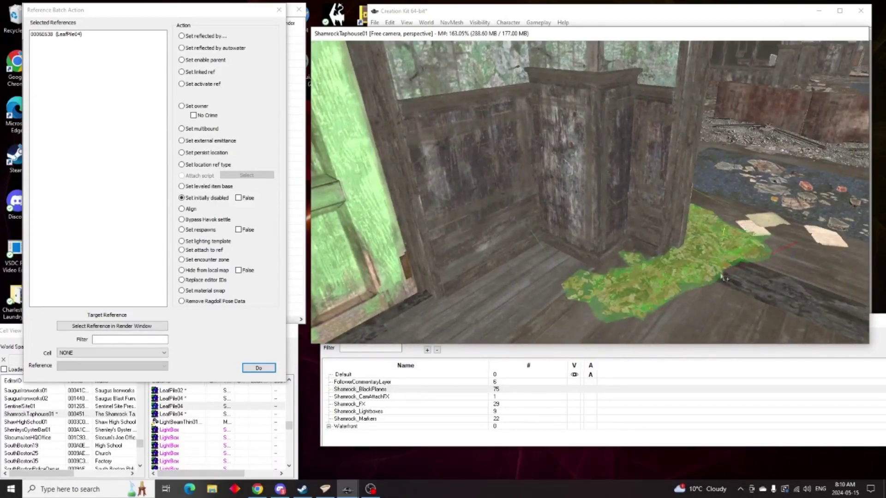
middle_click_drag(691, 256, 568, 197)
mouse_move(693, 216)
middle_mouse_down()
mouse_move(691, 203)
mouse_move(690, 211)
middle_mouse_up()
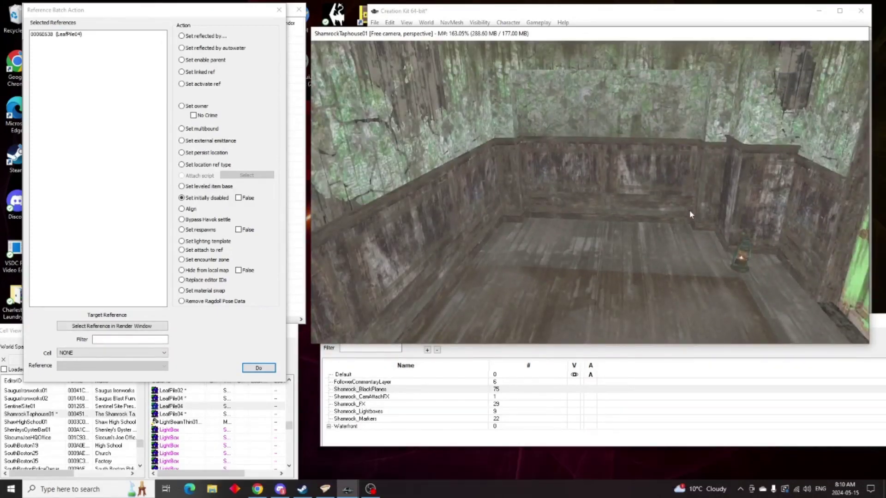
Step: Select the BldWoodPSmFlrOnly01 floor piece in the entrance room, making sure it is not the doorway piece
left_click(681, 247)
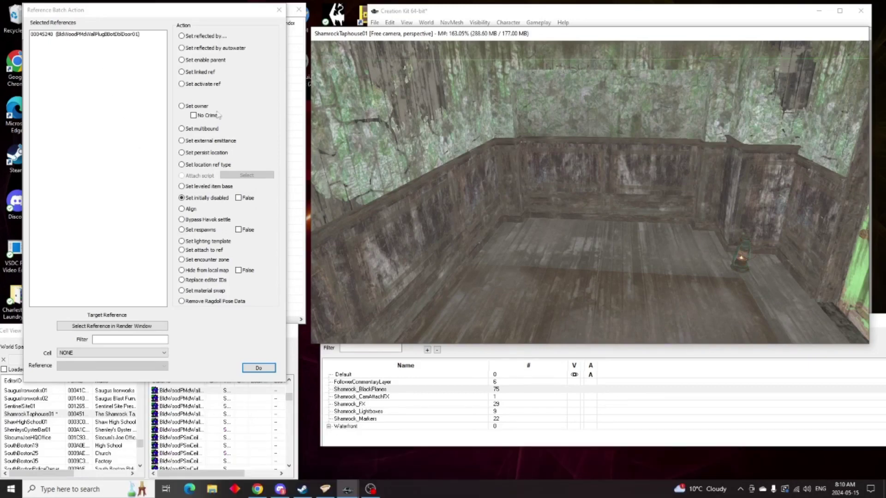
scroll(762, 304, "up", 2)
scroll(758, 302, "up", 2)
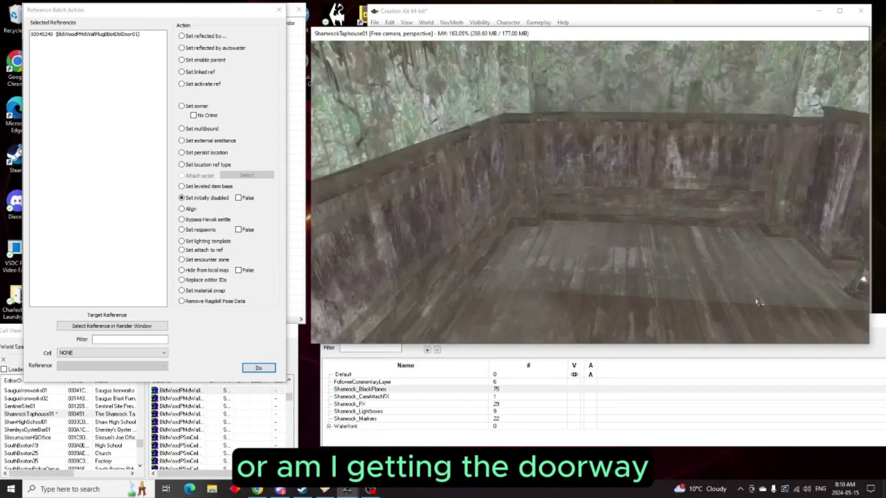
scroll(758, 303, "up", 2)
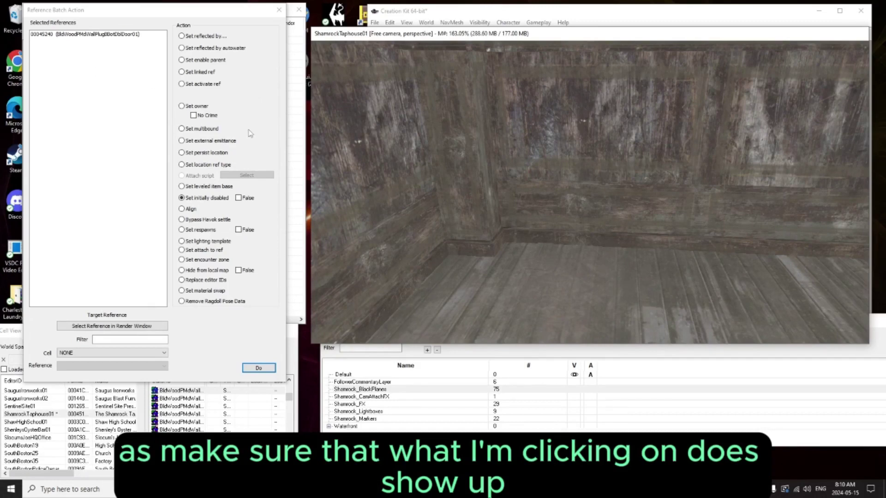
left_click(518, 317)
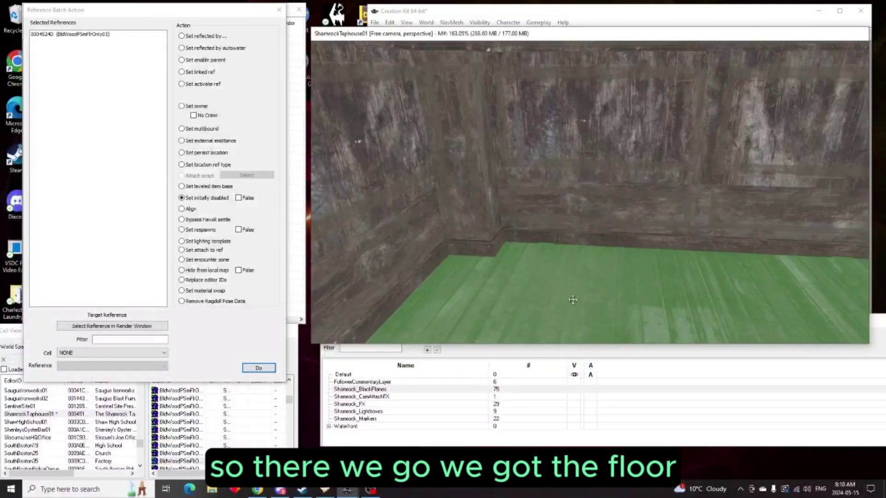
Step: Set the selected floor piece's material swap to BldClean in its reference properties
double_click(574, 304)
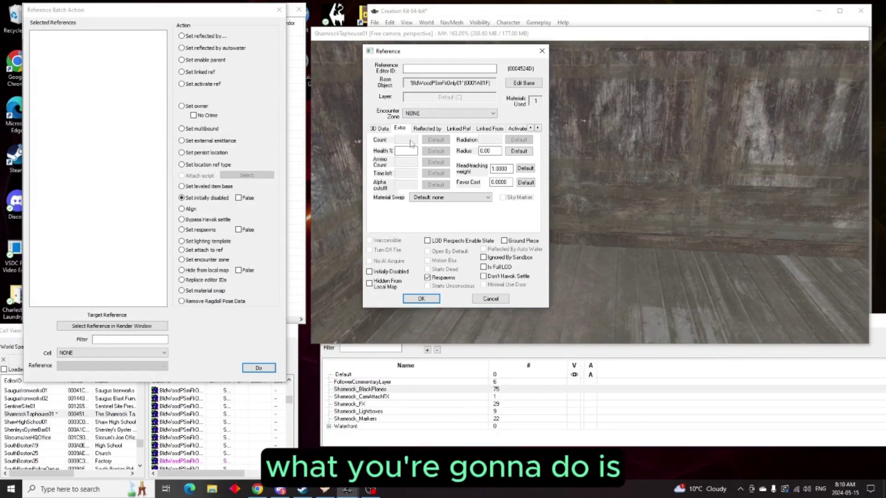
left_click(488, 197)
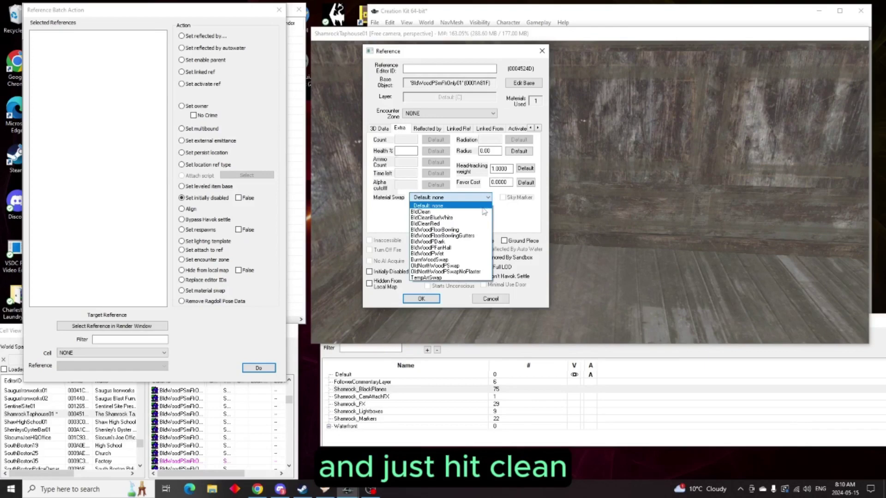
left_click(480, 214)
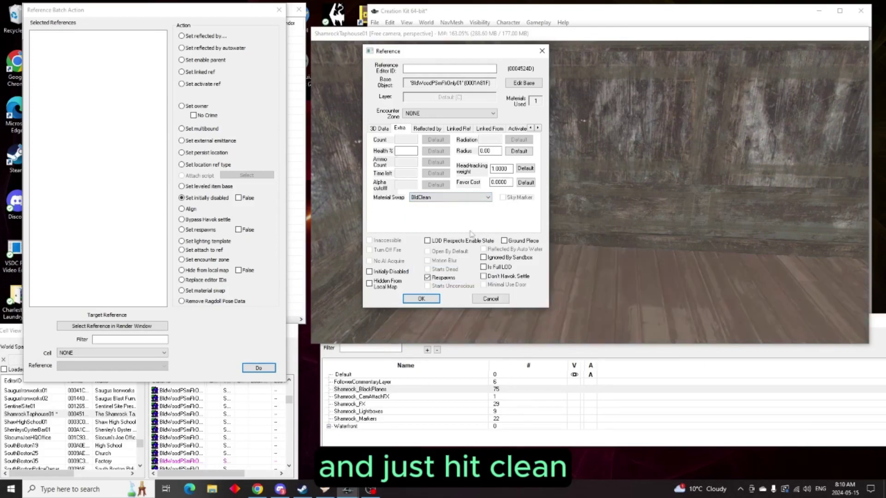
left_click(421, 299)
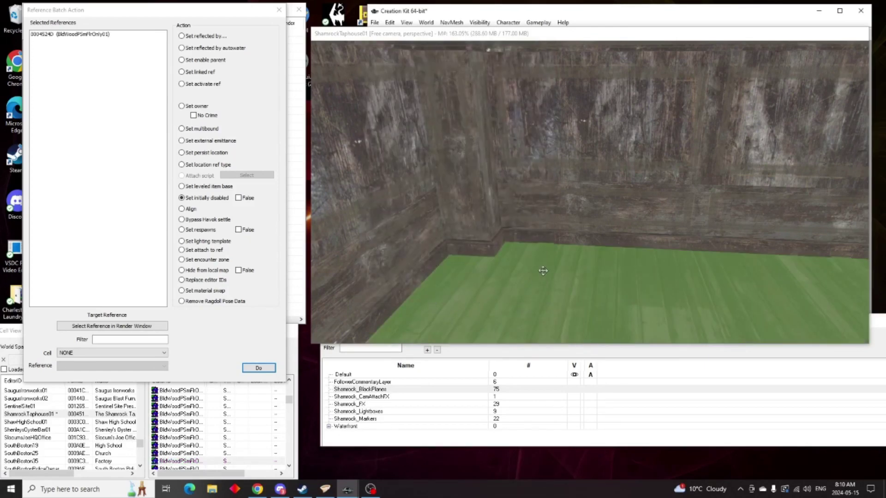
Step: Open Search & Replace for the selected BldWoodPSmFlrOnly01 floor piece in the entrance room
scroll(542, 269, "down", 2)
scroll(542, 269, "up", 1)
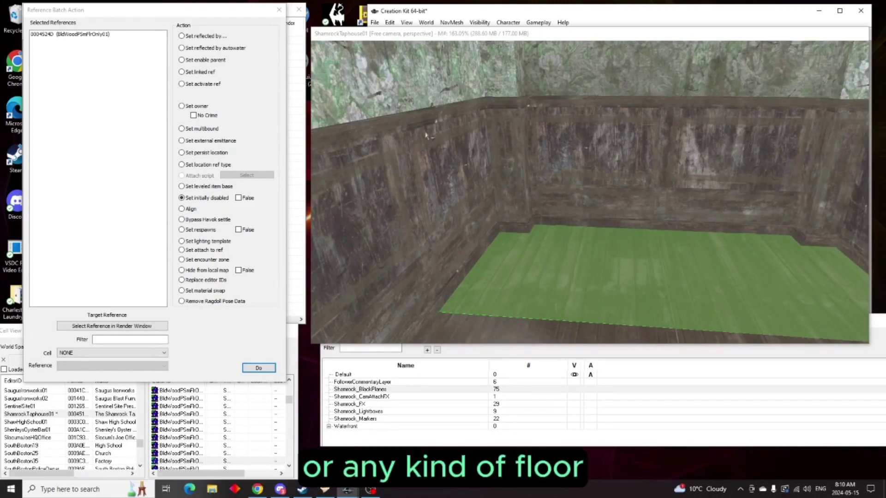
left_click(389, 23)
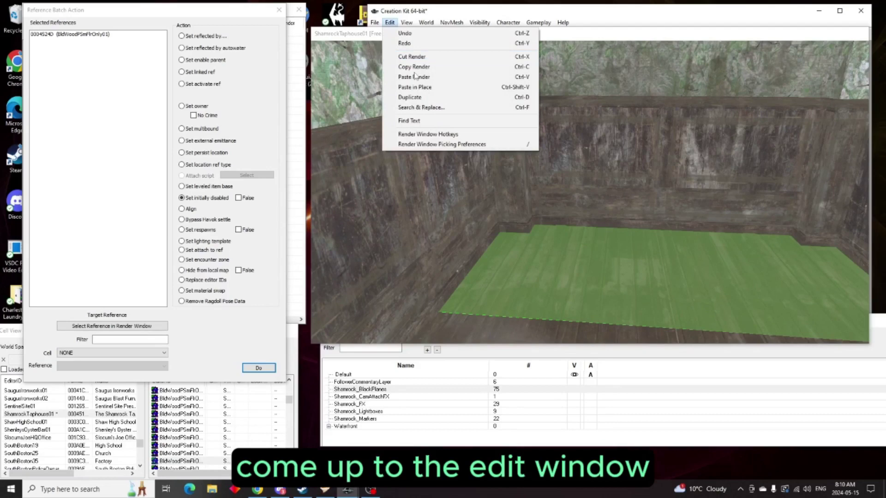
left_click(433, 108)
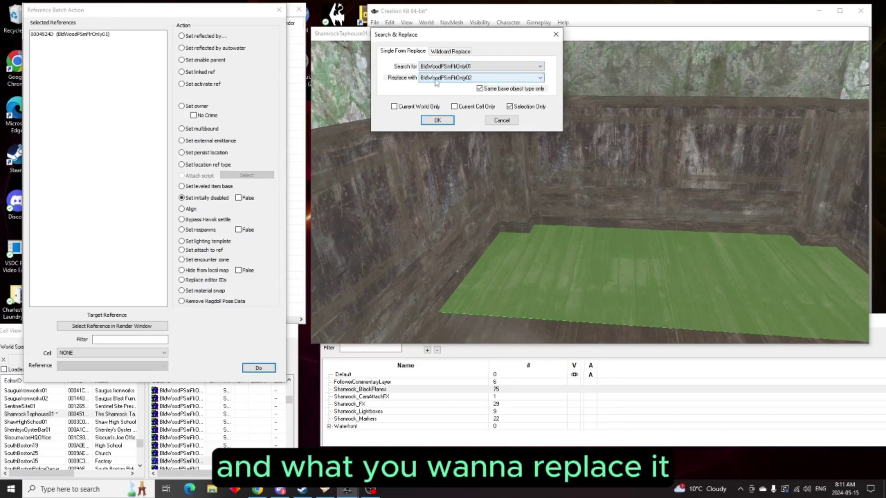
Step: Replace the selected BldWoodPSmFlrOnly01 floor piece with the deco floor BldDecoSmFlrOnly01, limited to the selection
left_click(539, 78)
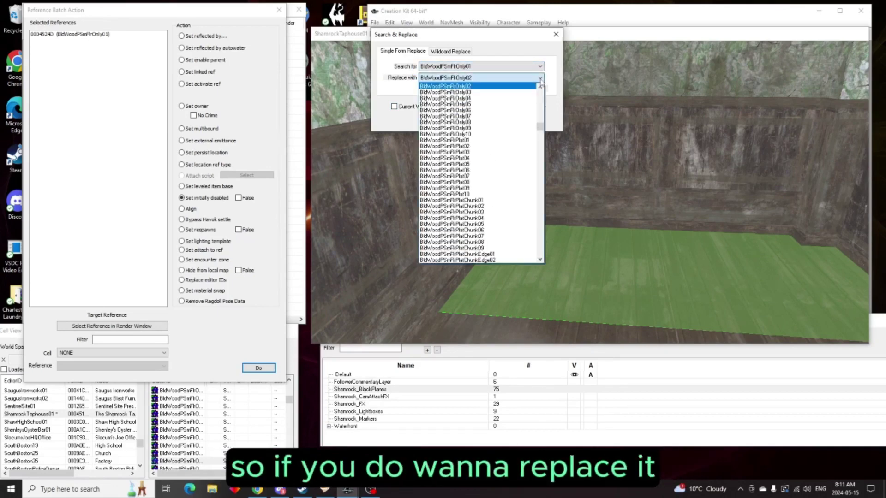
left_click_drag(542, 128, 542, 113)
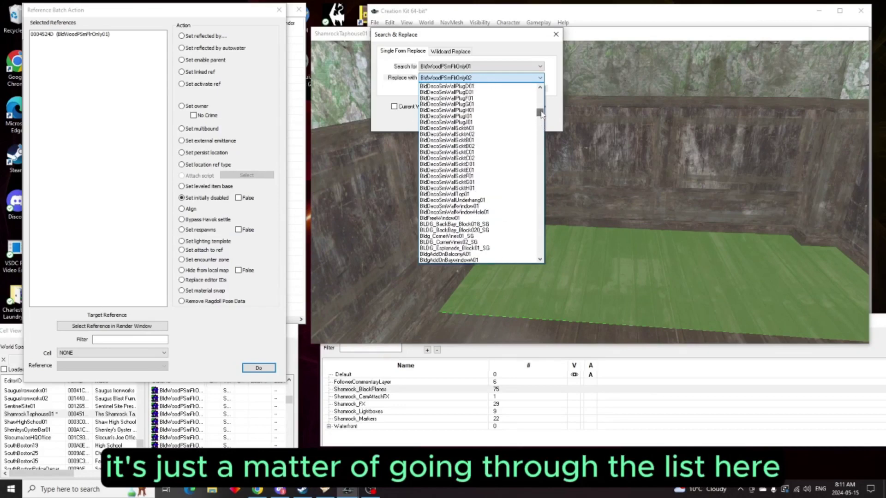
scroll(520, 119, "up", 10)
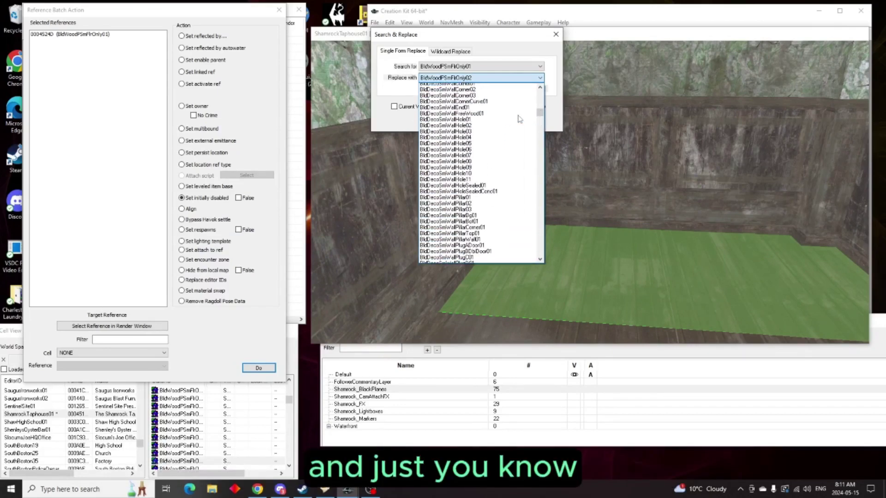
scroll(520, 119, "up", 12)
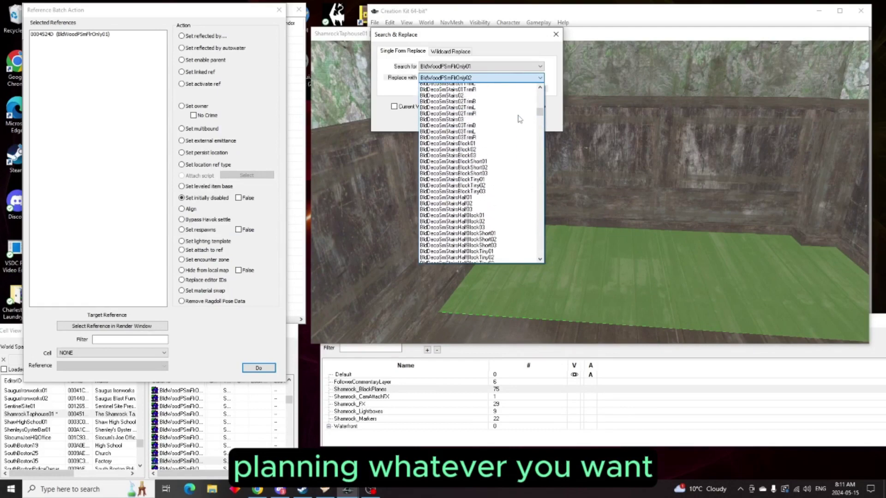
scroll(520, 119, "up", 12)
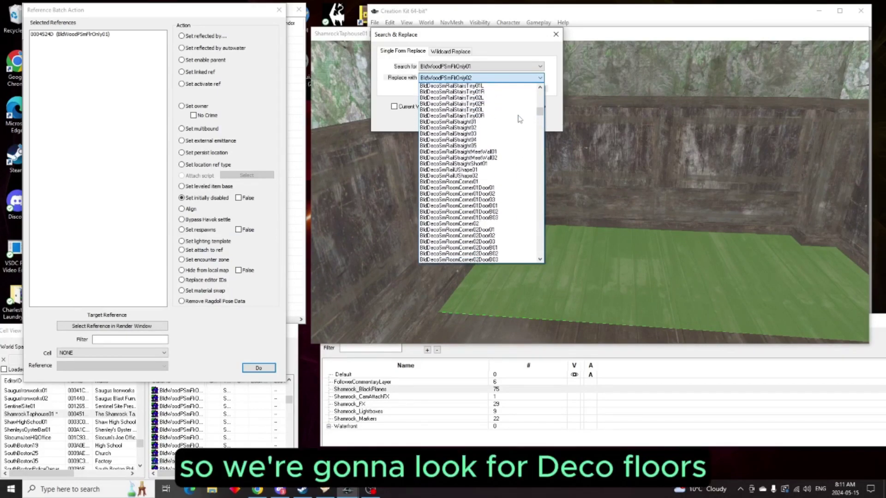
scroll(520, 119, "up", 12)
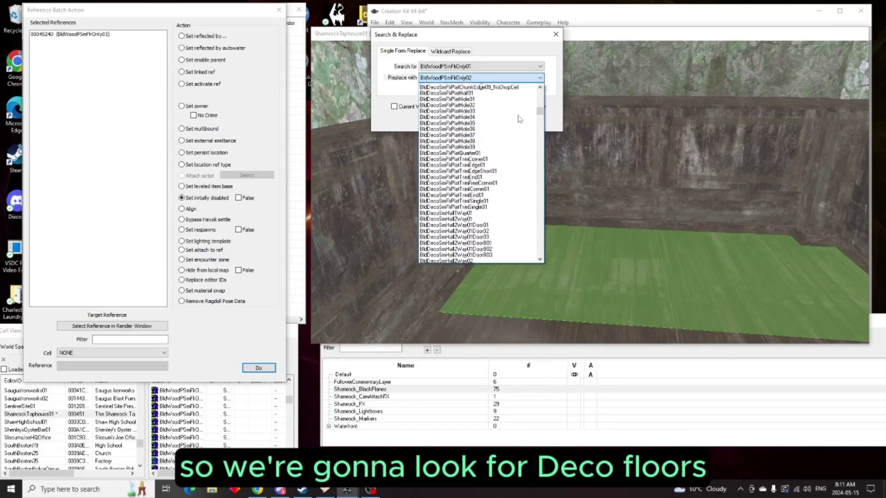
scroll(520, 119, "up", 4)
scroll(520, 119, "up", 10)
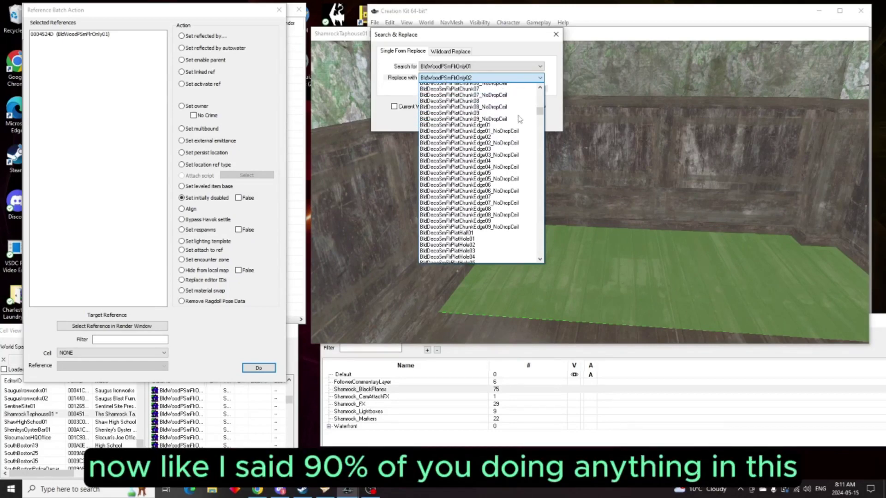
scroll(520, 119, "up", 3)
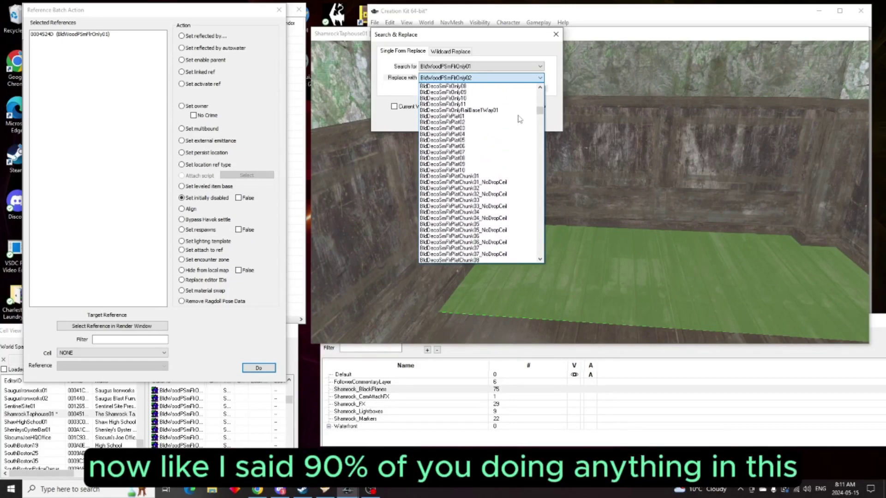
scroll(520, 119, "up", 3)
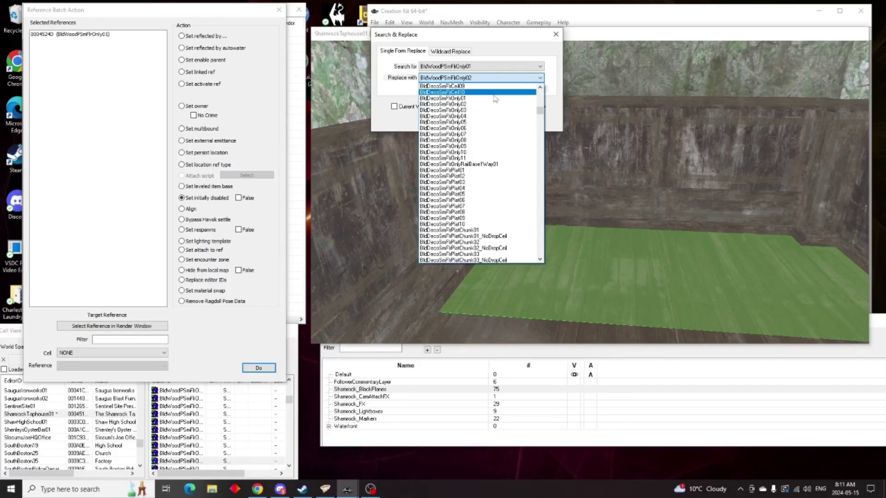
scroll(495, 103, "up", 2)
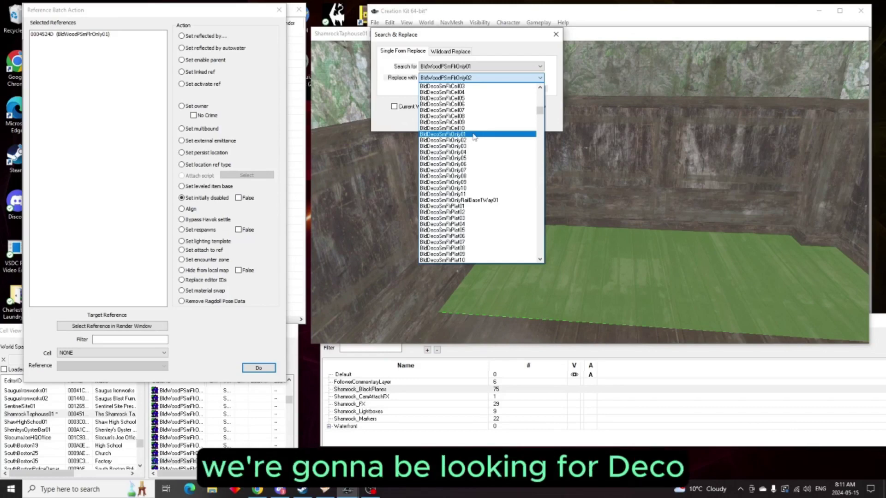
left_click(473, 134)
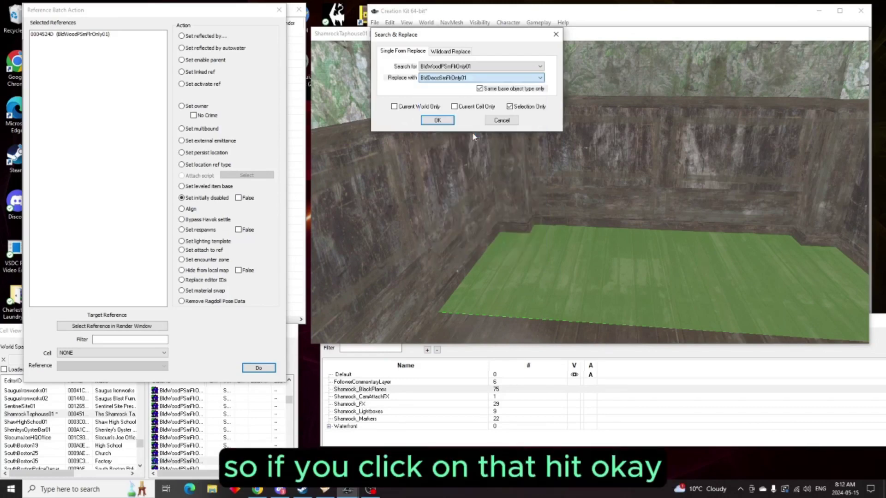
left_click(437, 120)
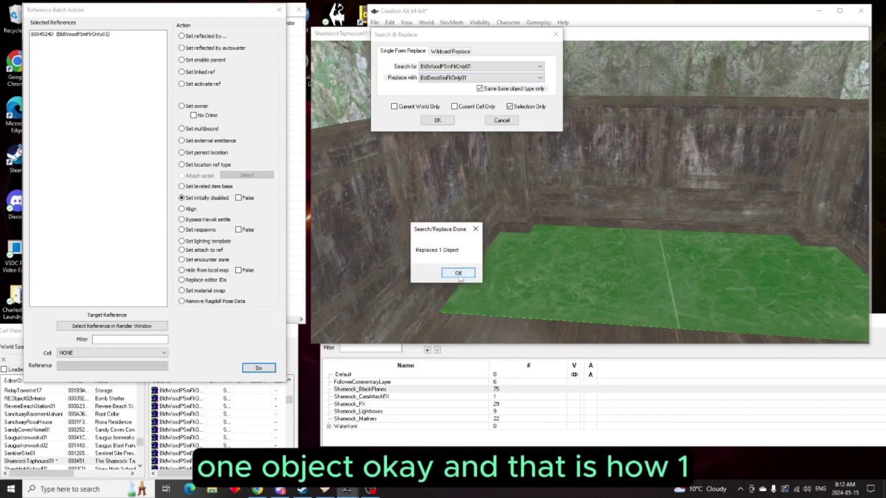
left_click(458, 273)
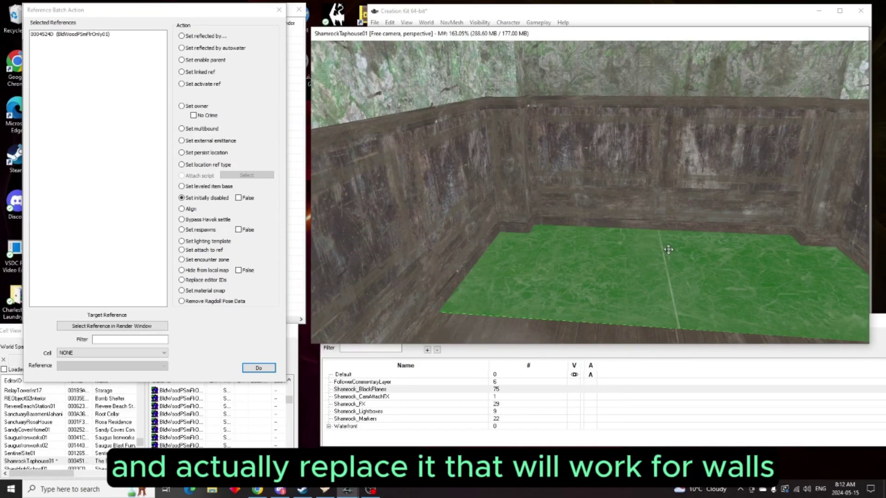
Step: Set the material swap of the alcove's back wall, BldWoodPSmWallAlcove02, to BldCleanRed
double_click(682, 143)
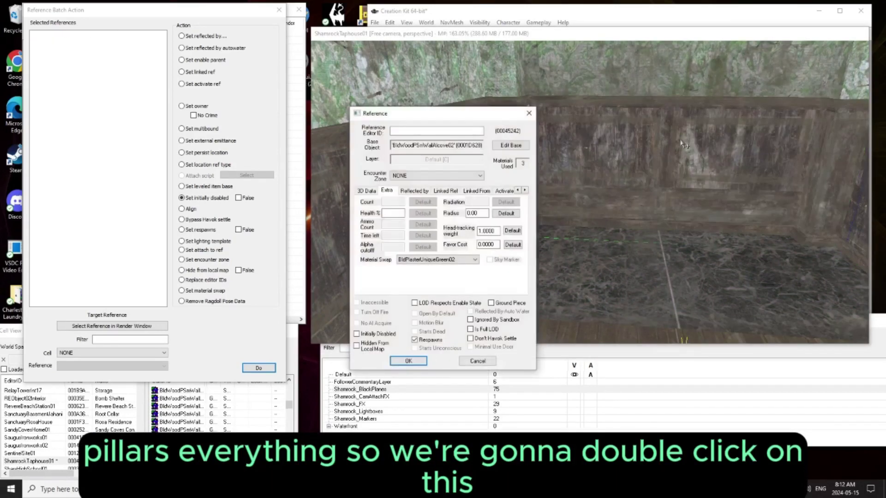
left_click(438, 259)
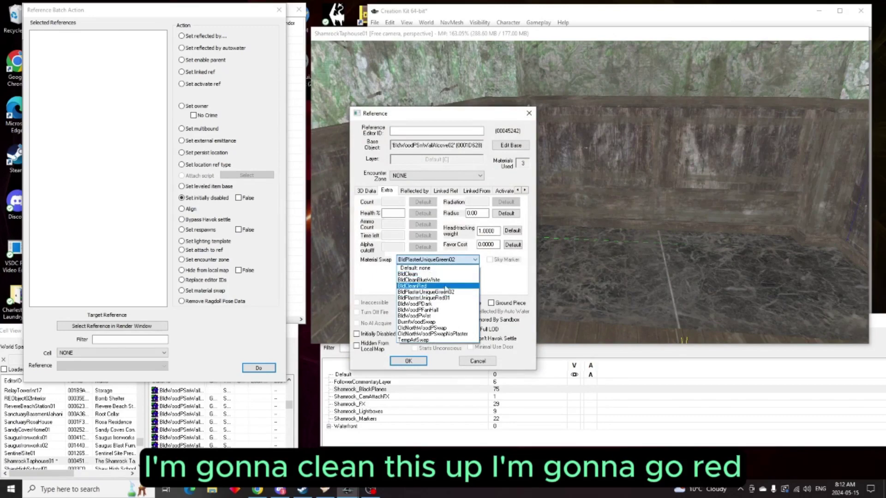
left_click(445, 287)
left_click(408, 360)
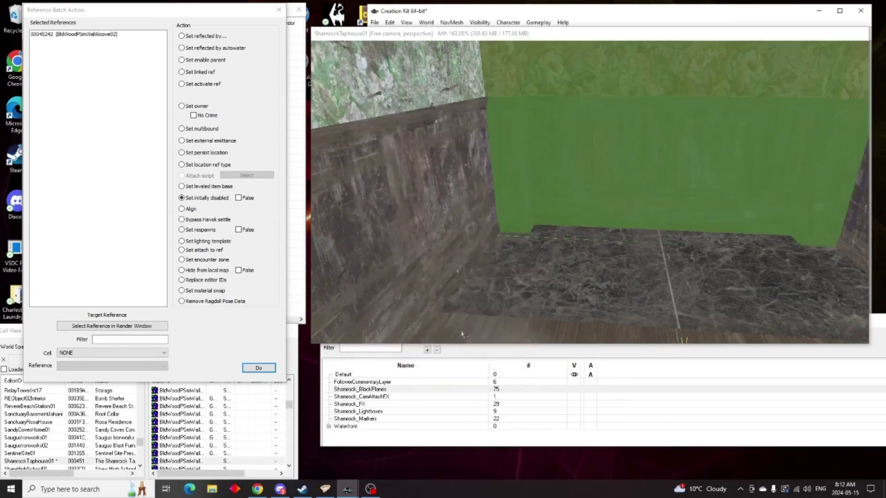
Step: Set the material swap of the BldWoodPSmWall01 side wall next to the alcove's back wall to BldCleanRed
double_click(450, 203)
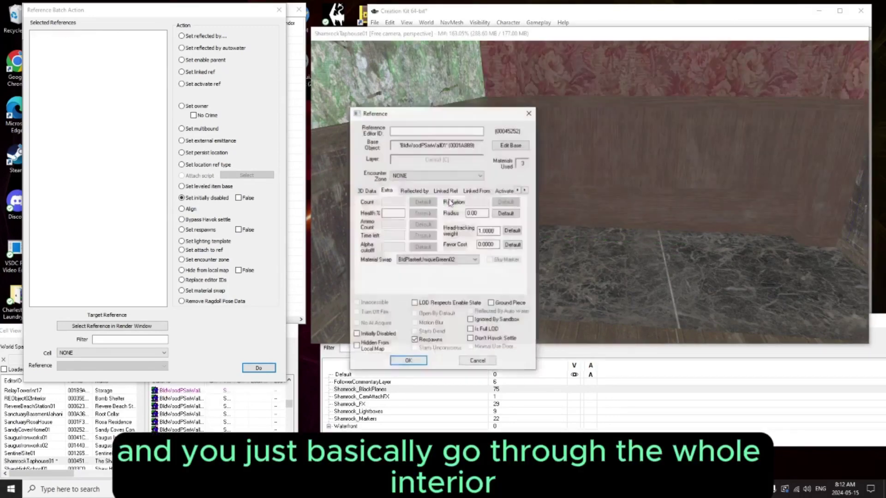
left_click(445, 259)
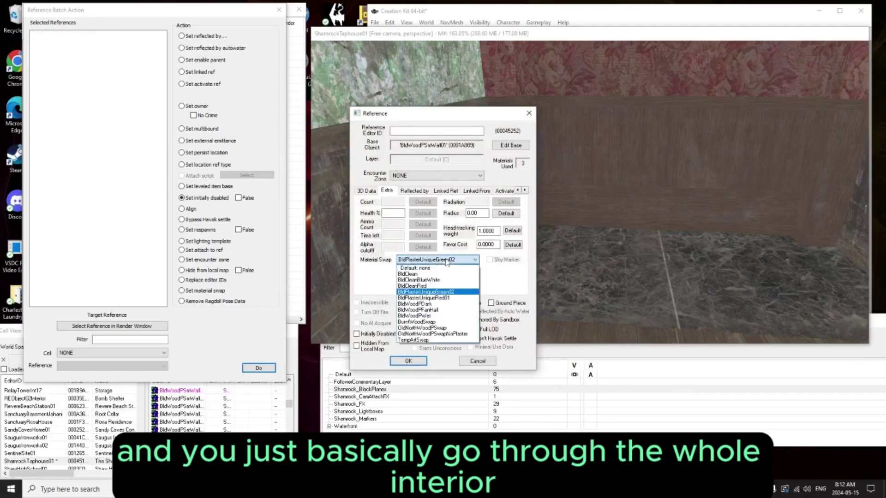
left_click(454, 286)
left_click(408, 360)
Step: Apply the BldCleanRed material swap to the adjoining BldWoodPSmWall04 wall that is still green
double_click(369, 248)
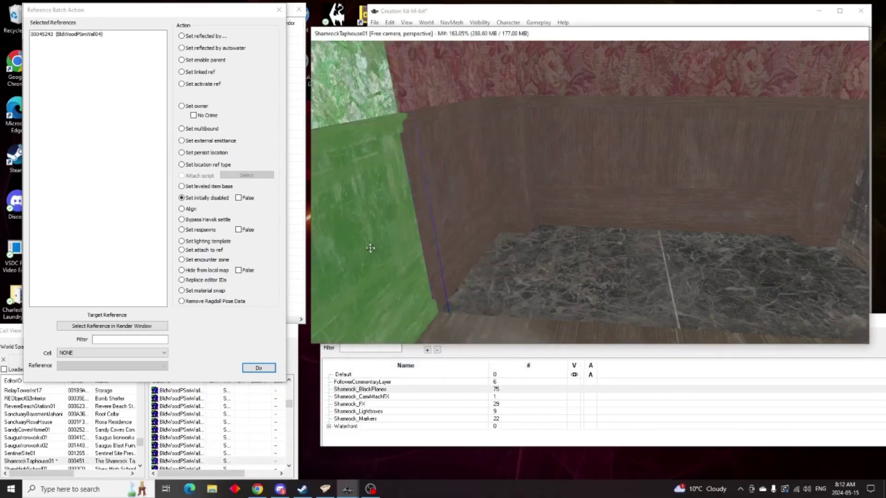
left_click(429, 259)
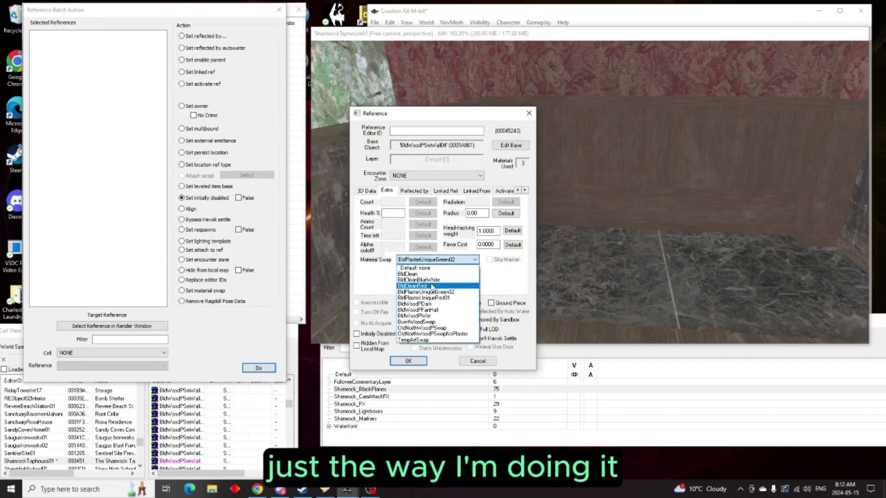
left_click(431, 286)
left_click(407, 361)
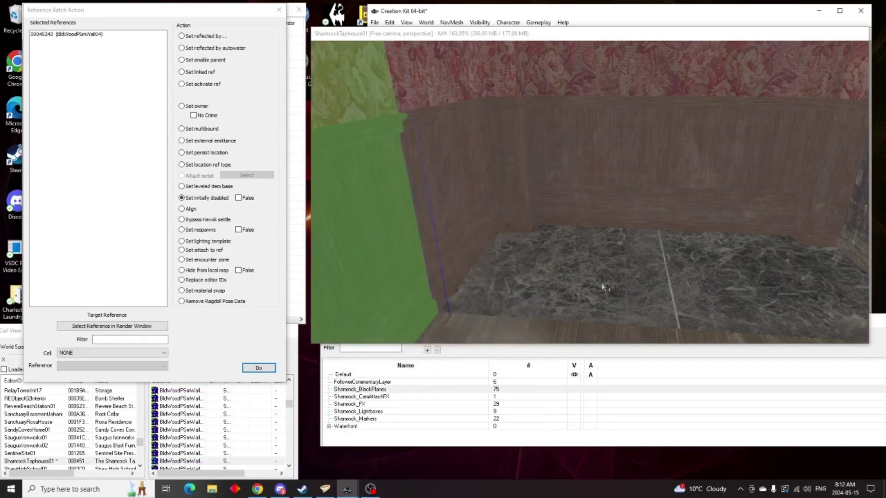
middle_click_drag(578, 286, 323, 279, "shift")
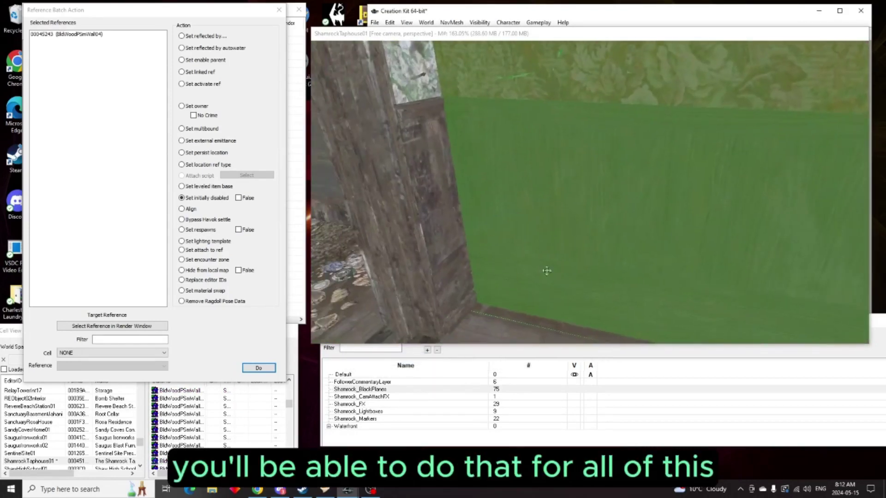
middle_click_drag(562, 259, 323, 228, "shift")
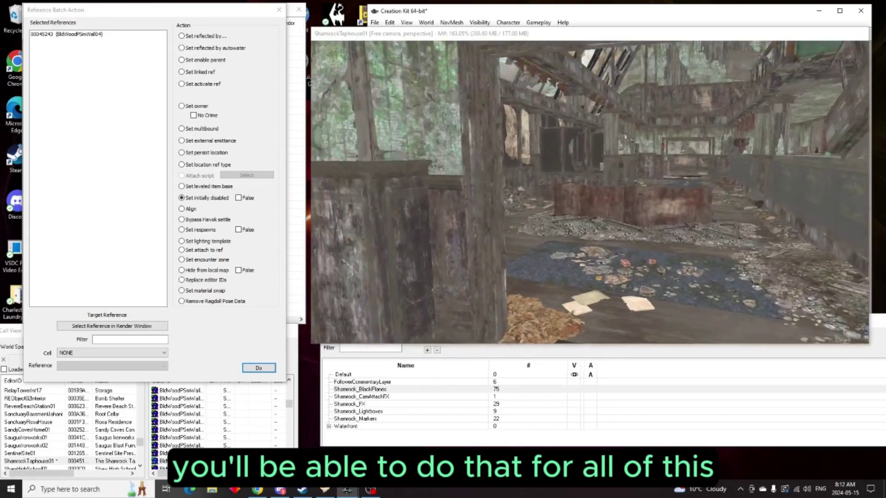
middle_click_drag(678, 148, 651, 140, "shift")
middle_click_drag(681, 168, 687, 206, "shift")
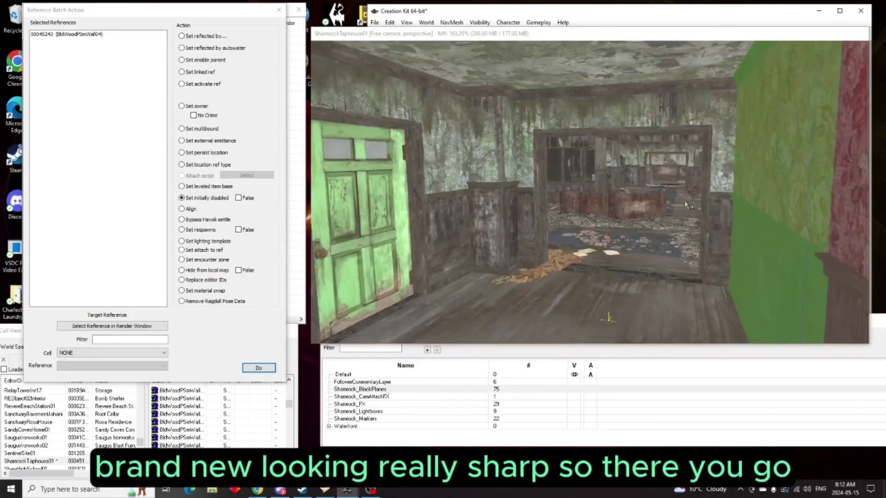